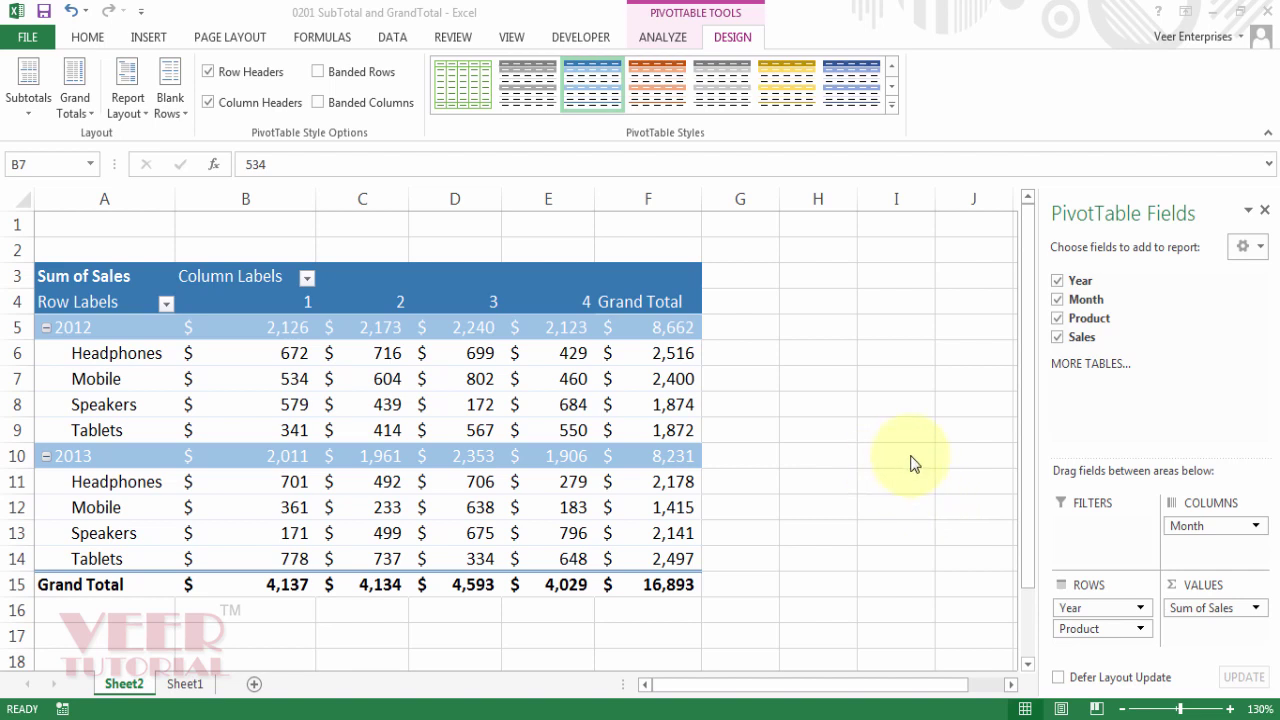
Step: Select a sales value inside the pivot table so the PivotTable Tools tabs appear
left_click(828, 344)
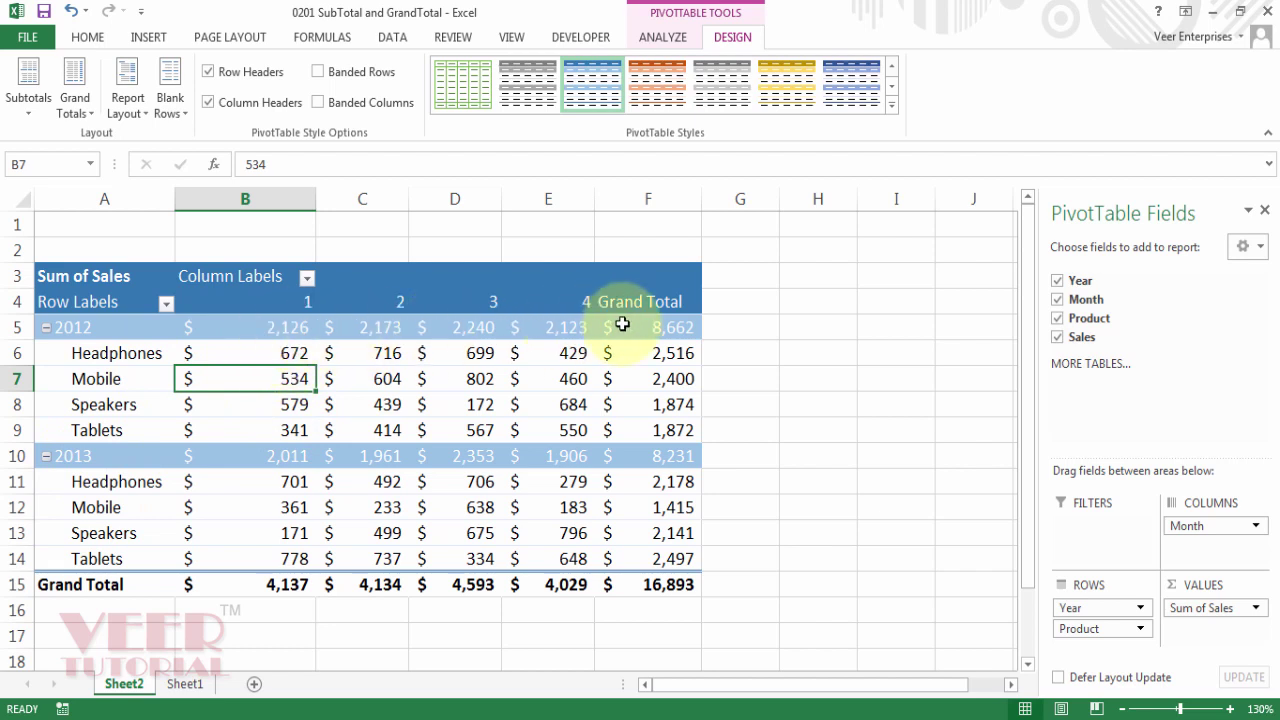
mouse_move(520, 334)
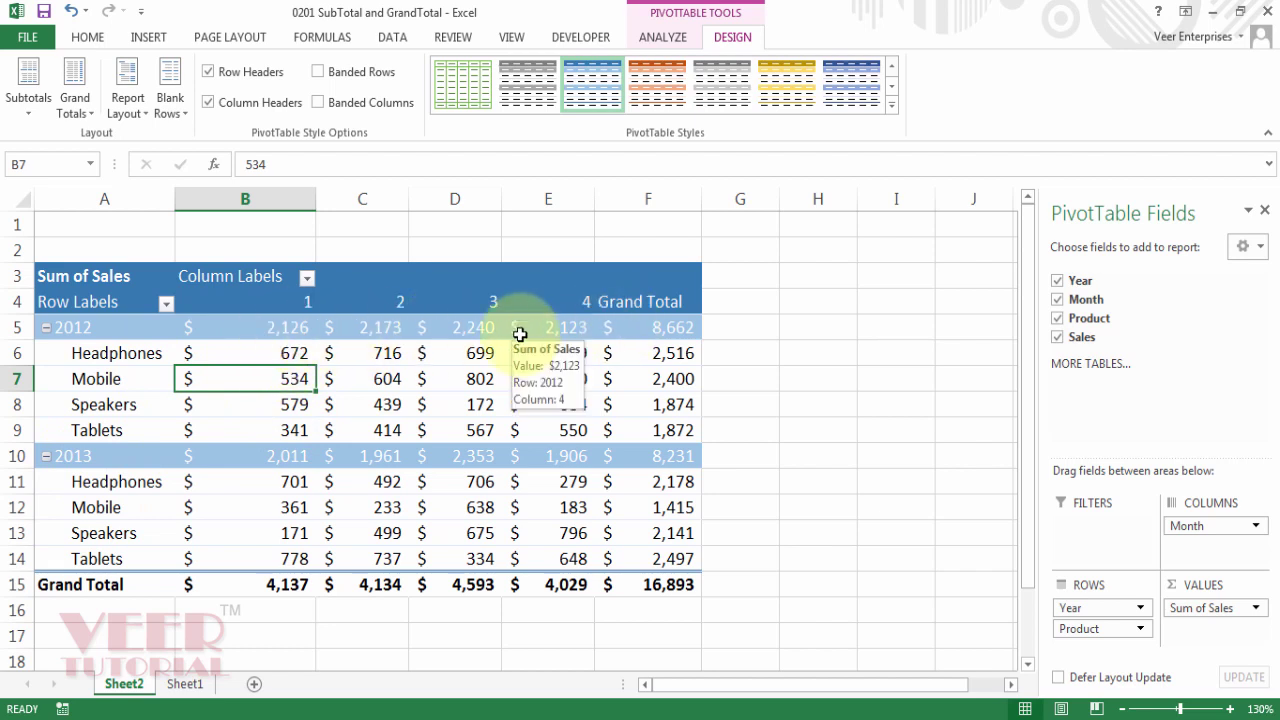
mouse_move(465, 343)
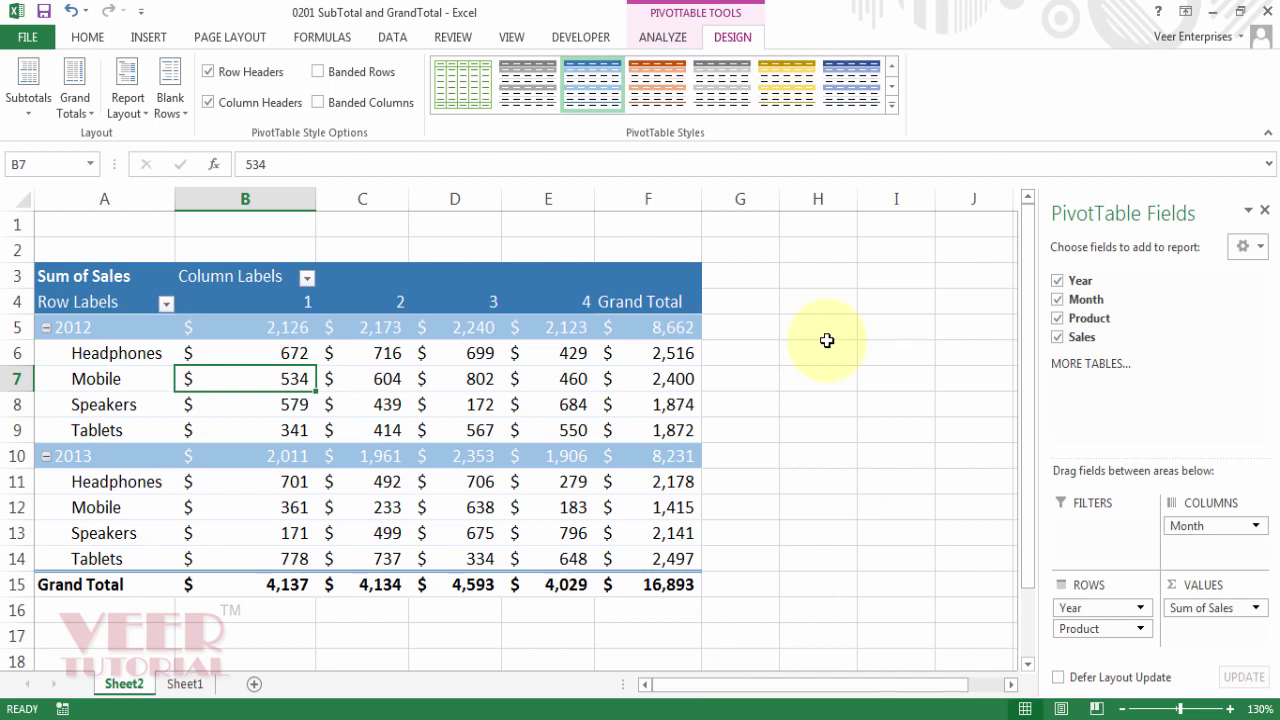
left_click(732, 40)
left_click(820, 386)
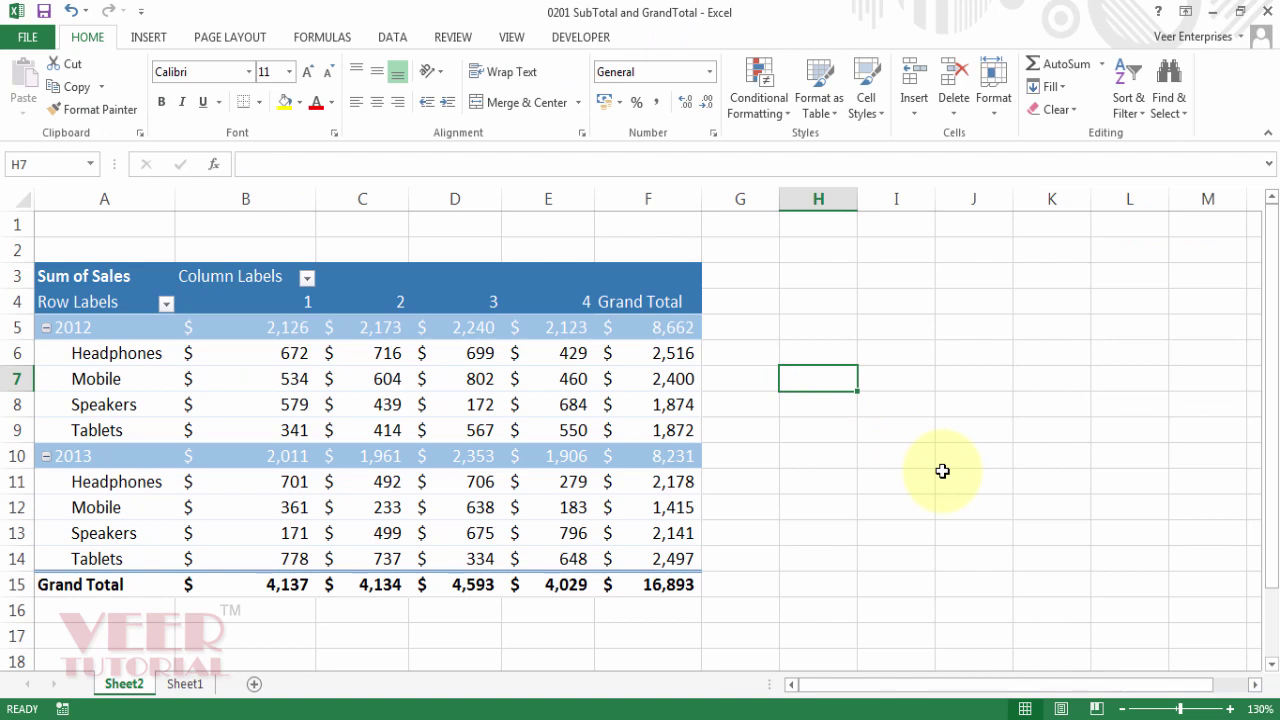
left_click(252, 383)
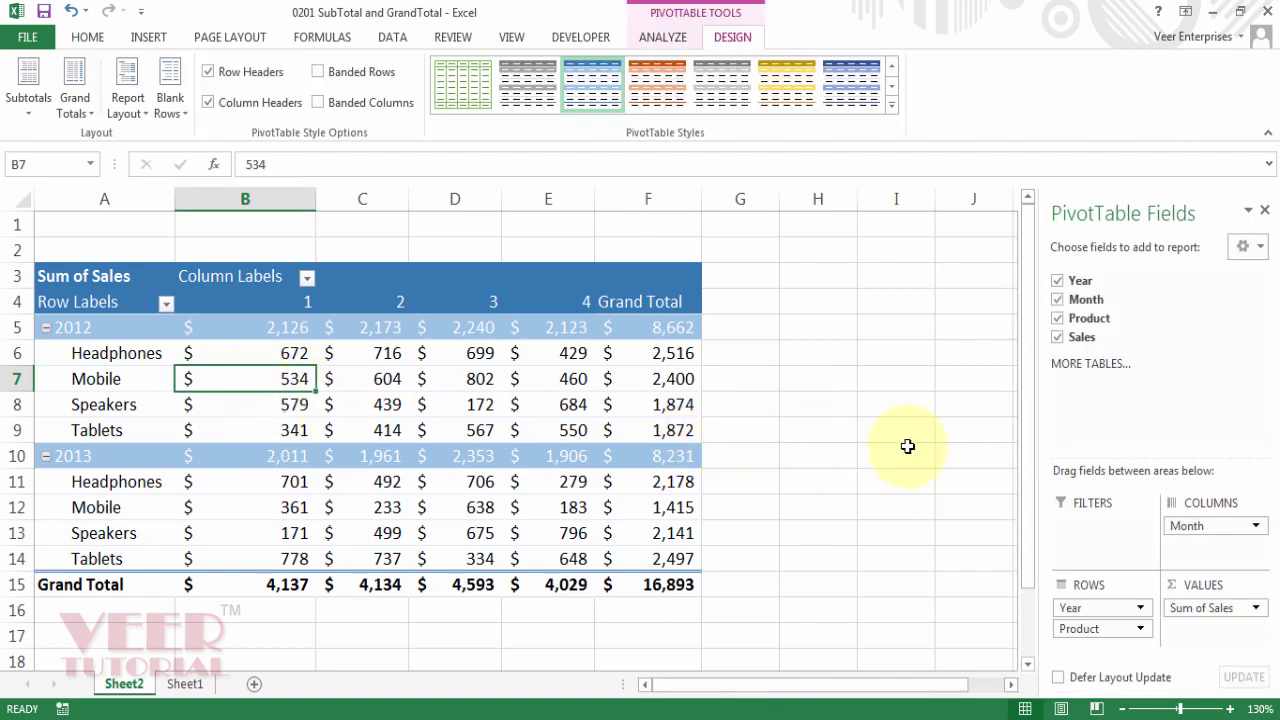
Step: Bring up the Subtotals placement choices on the PivotTable Design tab
left_click(658, 40)
left_click(732, 37)
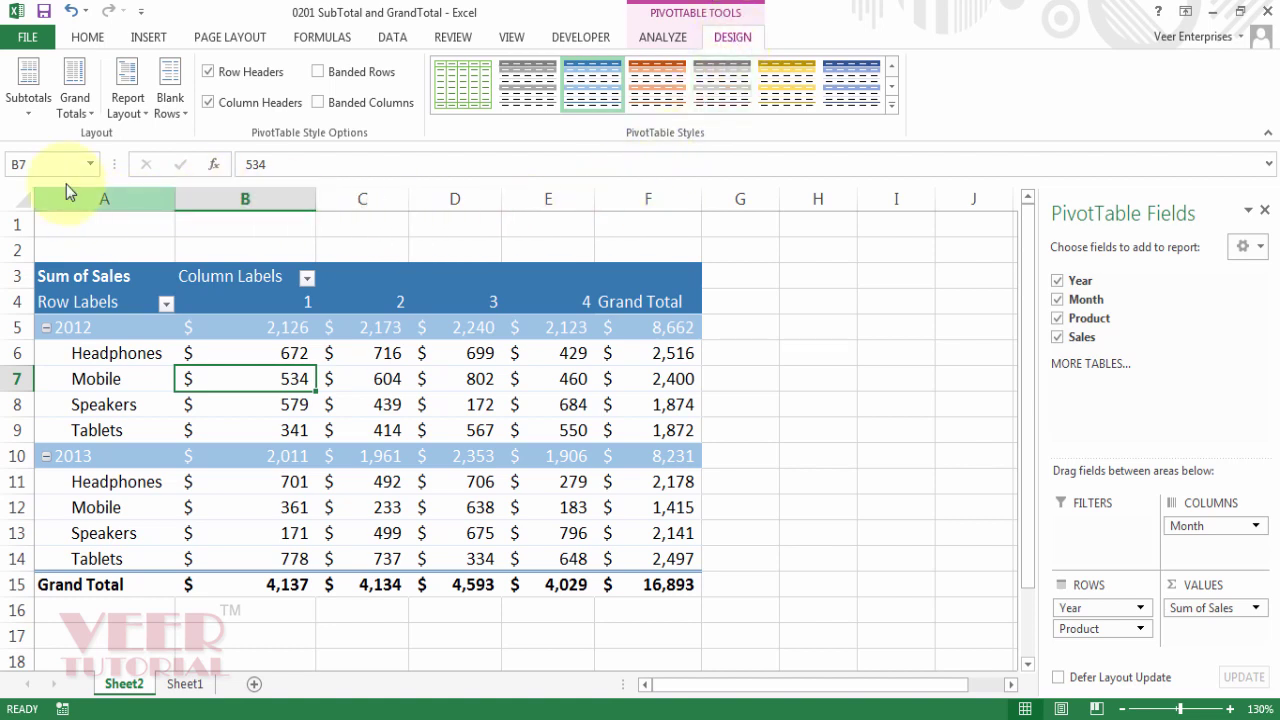
left_click(29, 110)
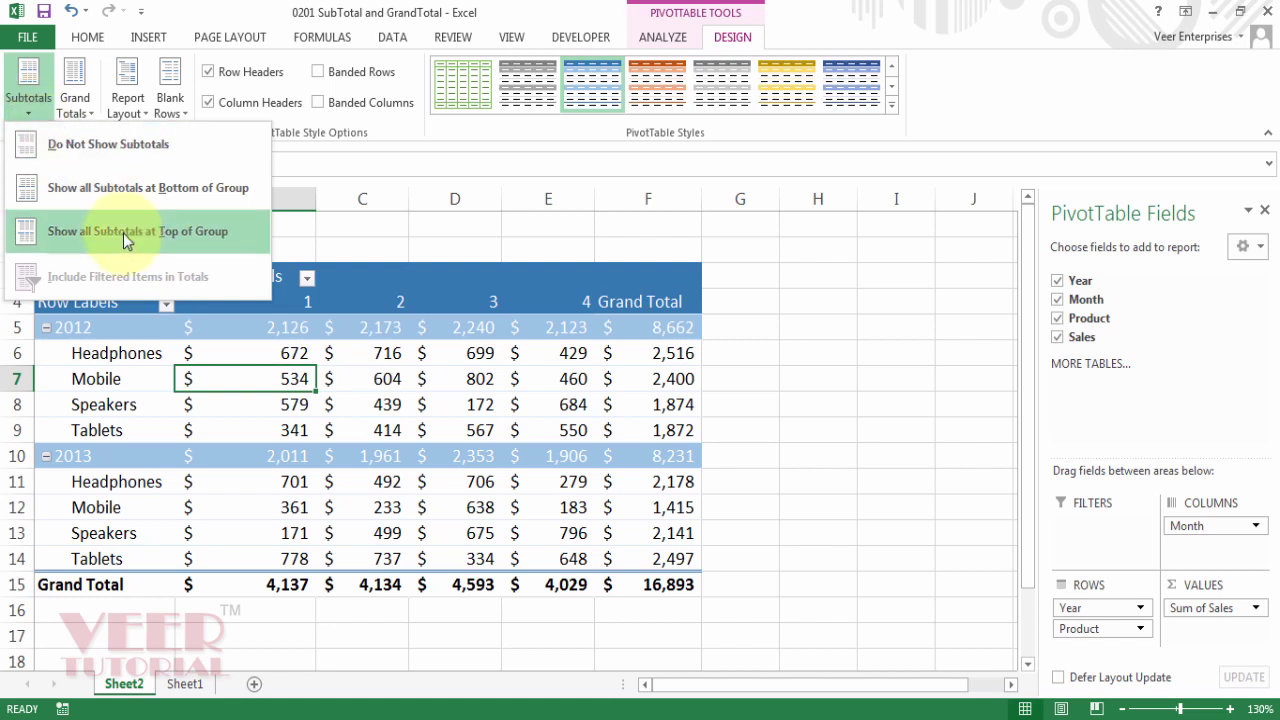
left_click(65, 326)
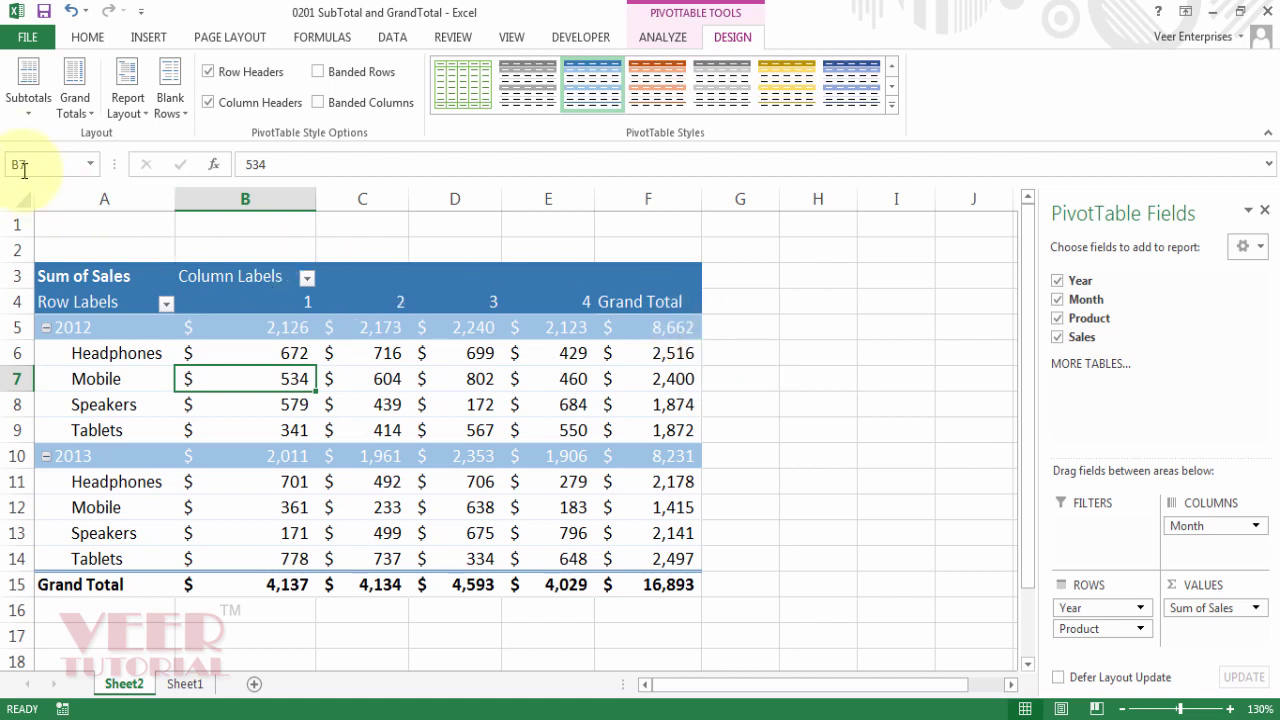
left_click(24, 106)
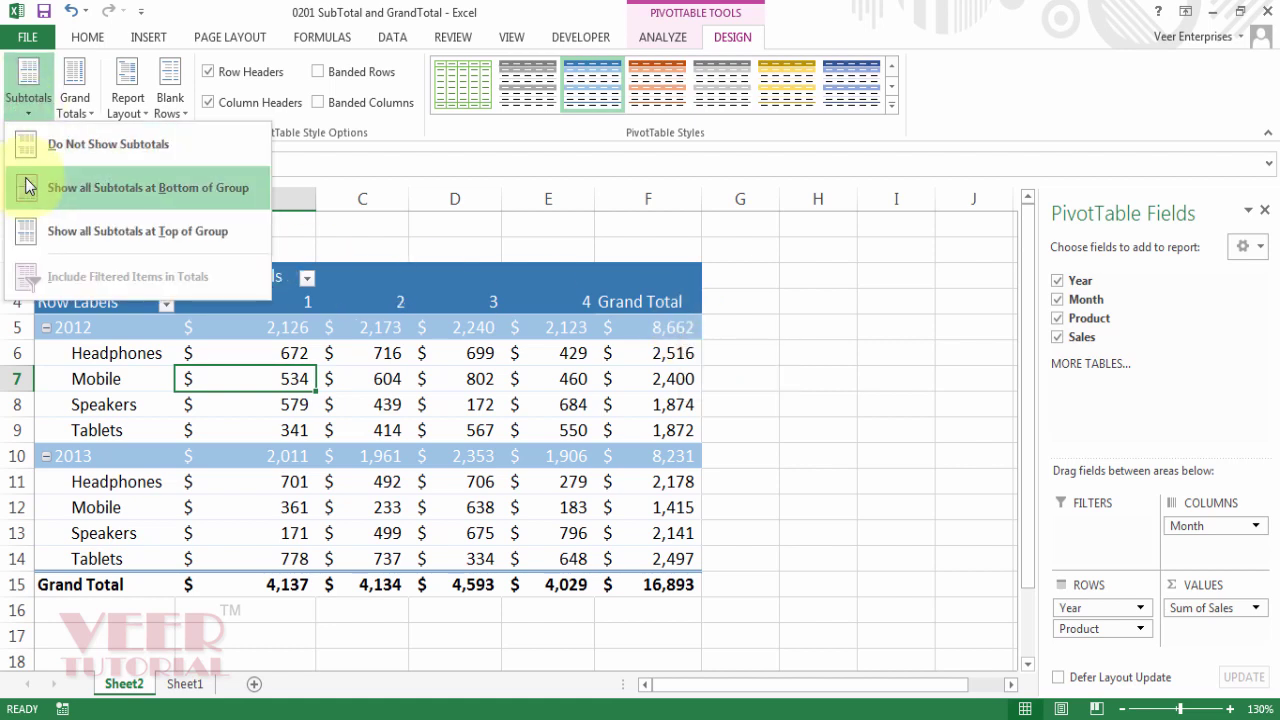
Step: Show all subtotals at the bottom of each group and check the 2012 Total row
left_click(55, 189)
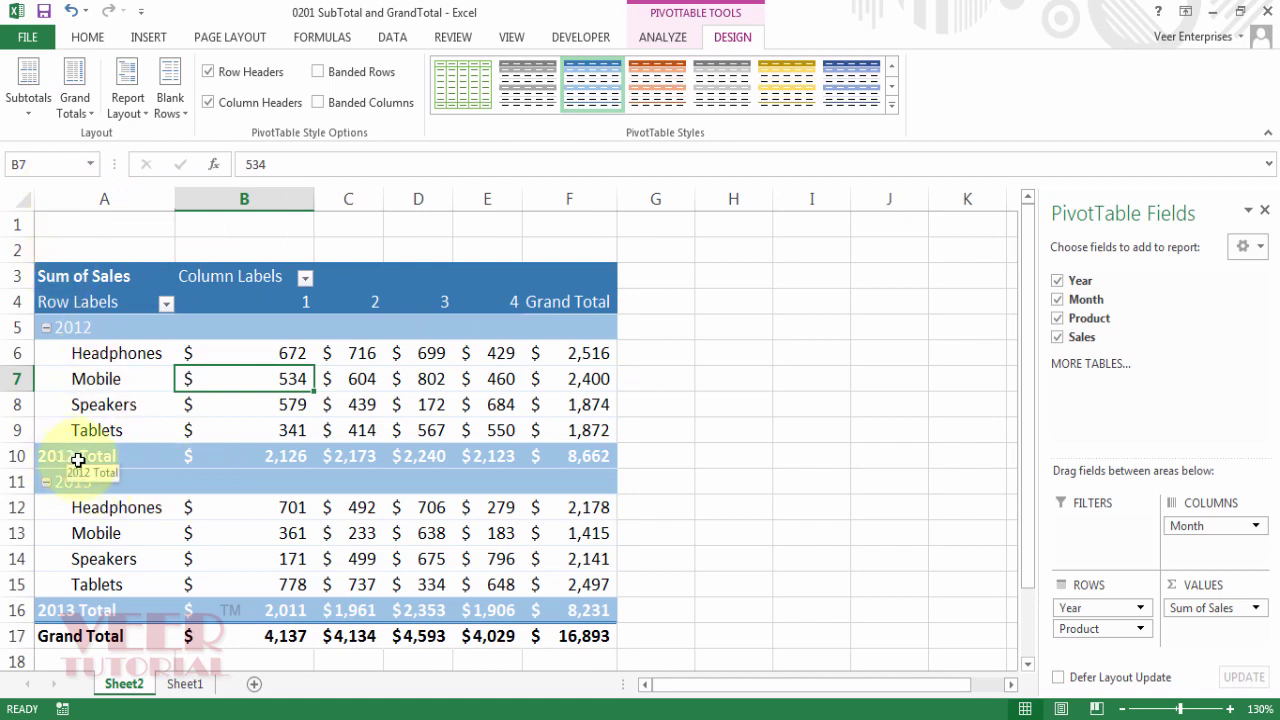
mouse_move(535, 458)
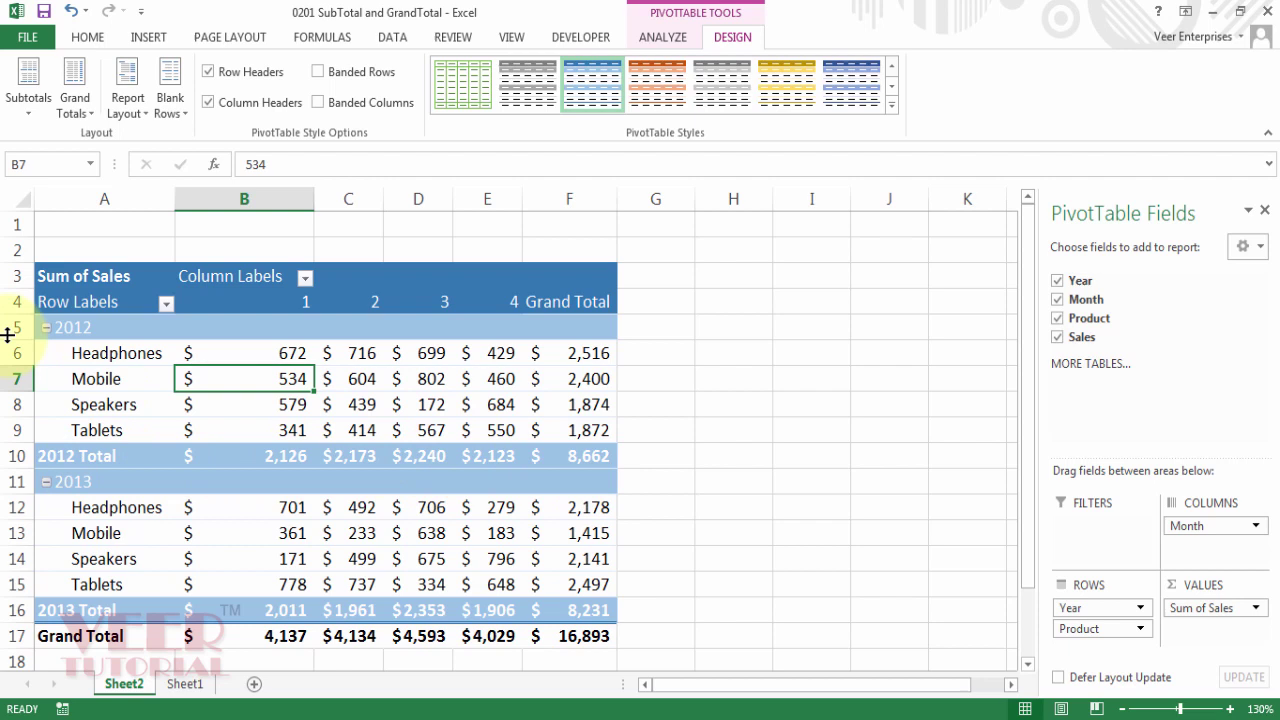
left_click(78, 327)
left_click(82, 459)
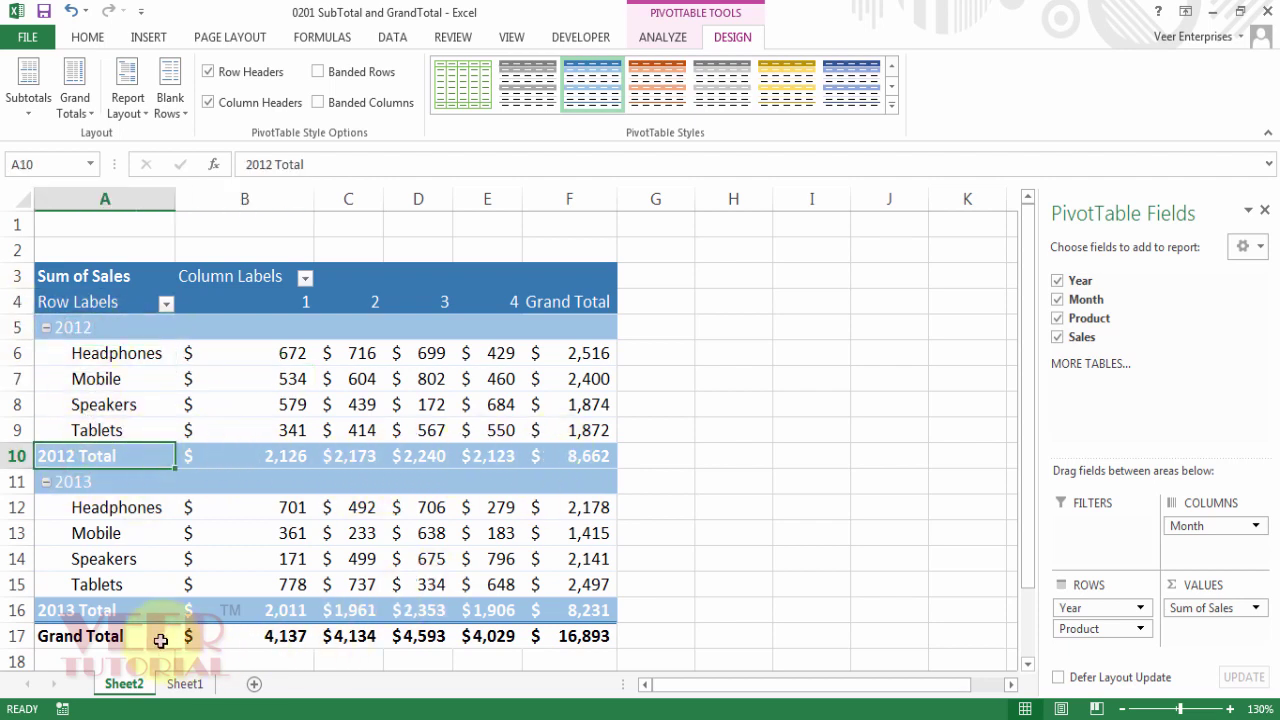
Step: Check the 2013 Total row values and reopen the Subtotals choices
left_click(80, 610)
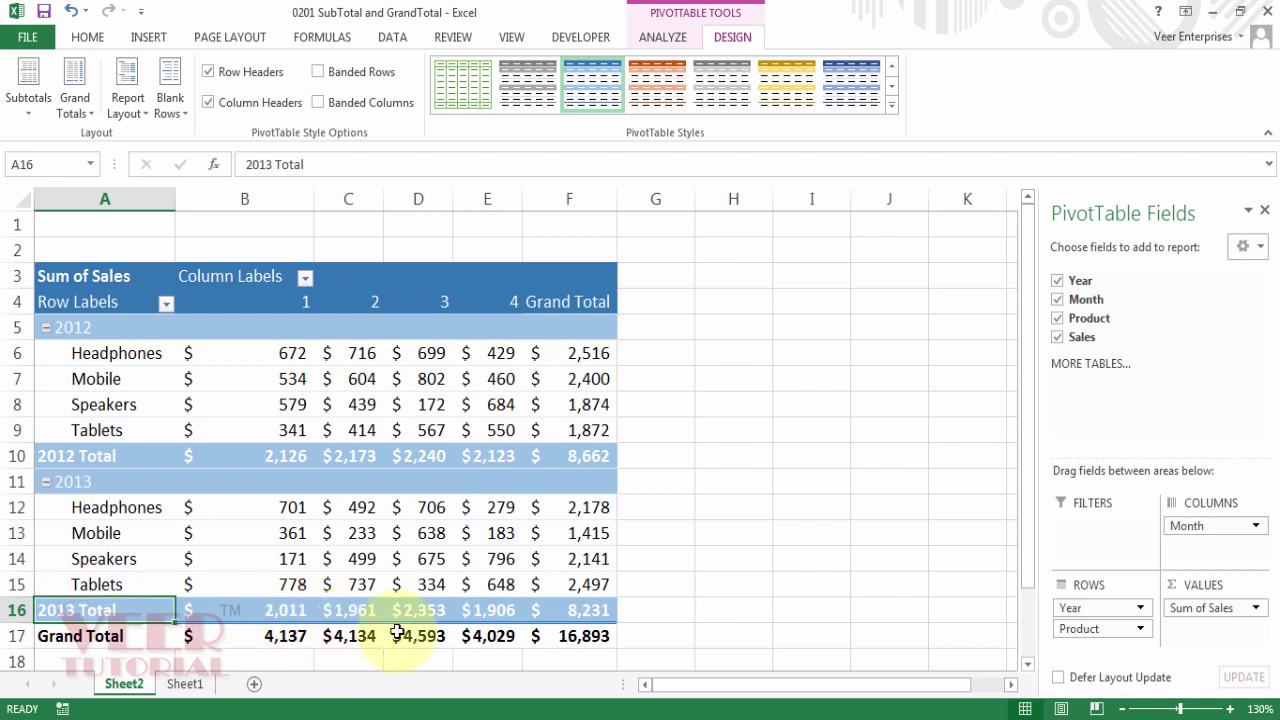
left_click(478, 610)
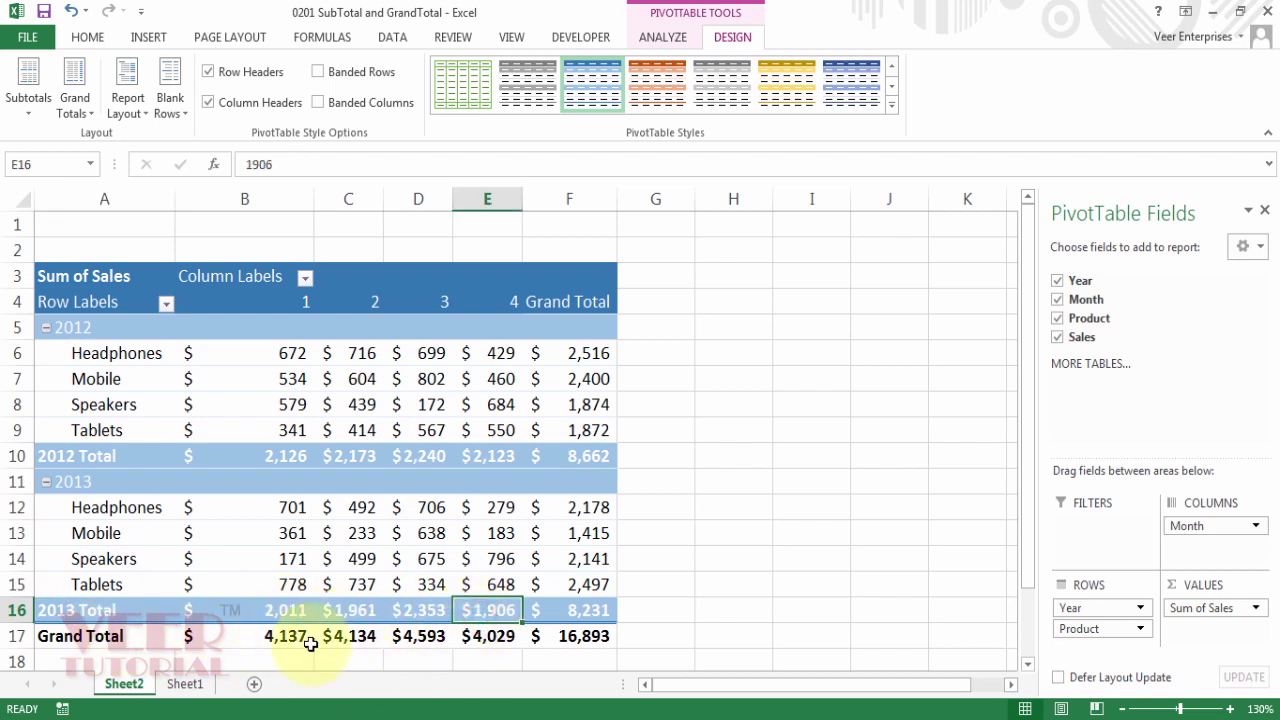
mouse_move(345, 636)
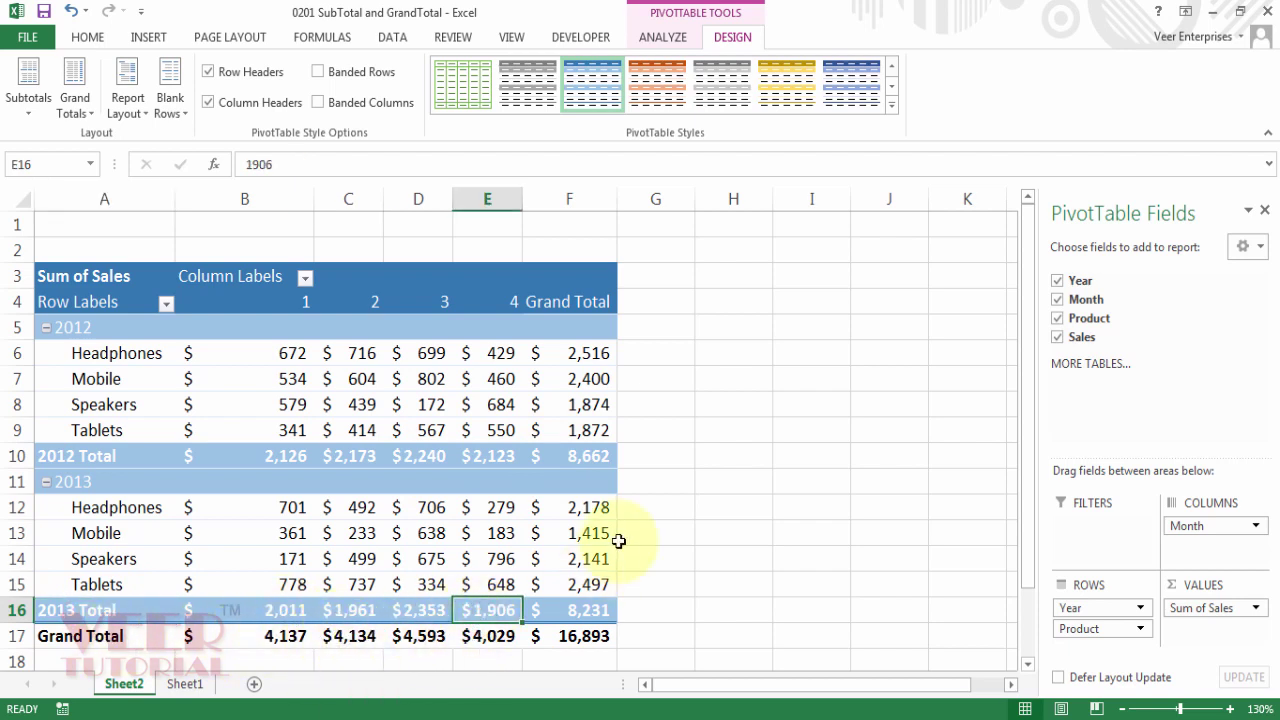
left_click(29, 105)
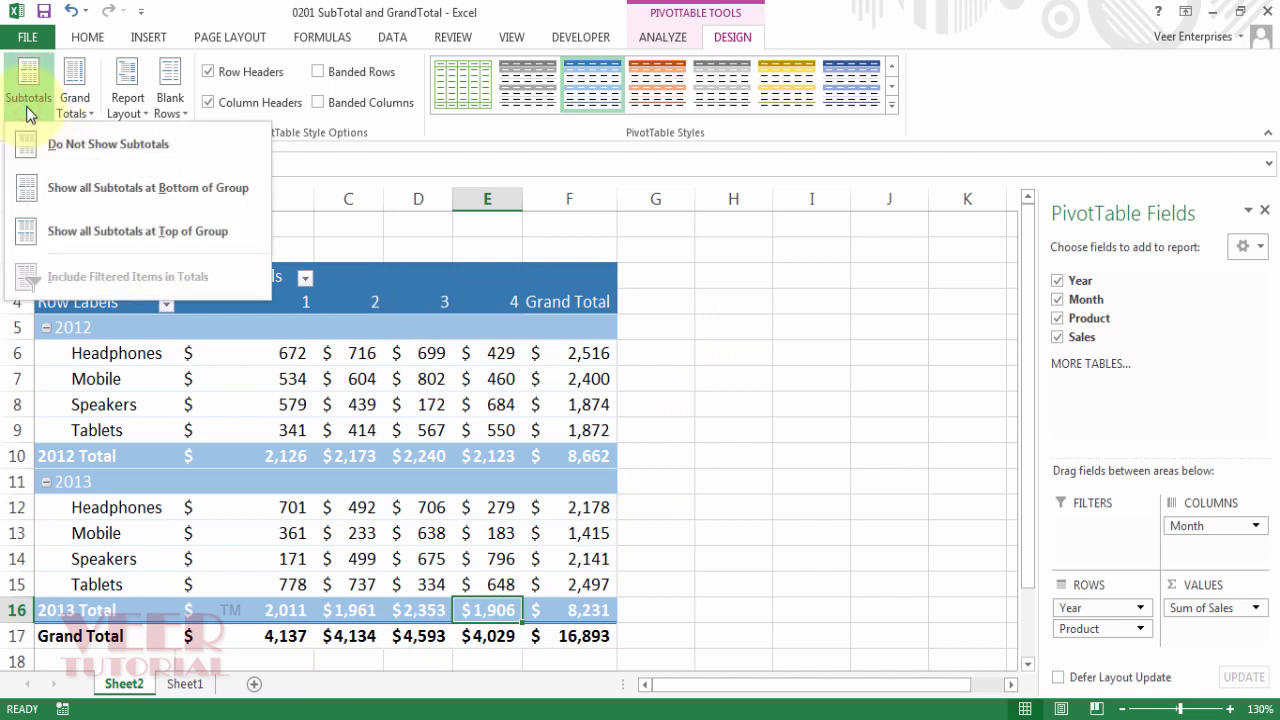
Step: Hide all subtotals, then check the 2012 row cells and the 16,893 grand total
left_click(57, 150)
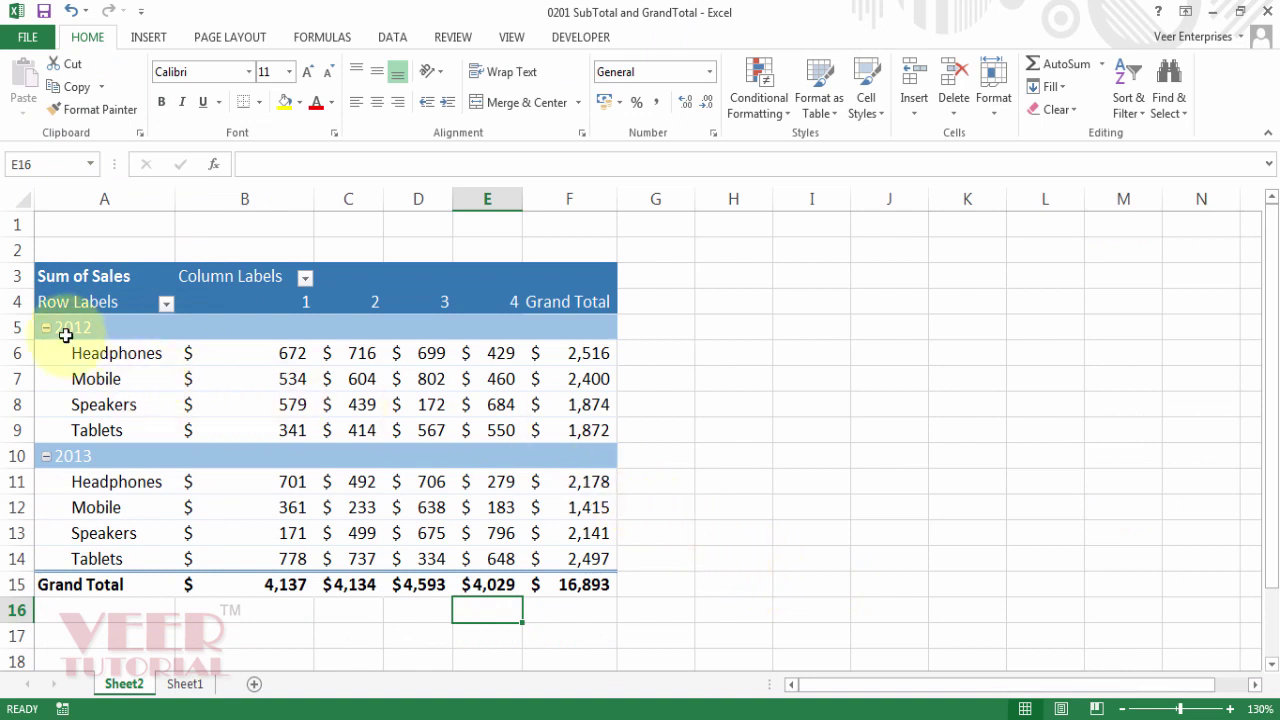
left_click_drag(491, 331, 586, 326)
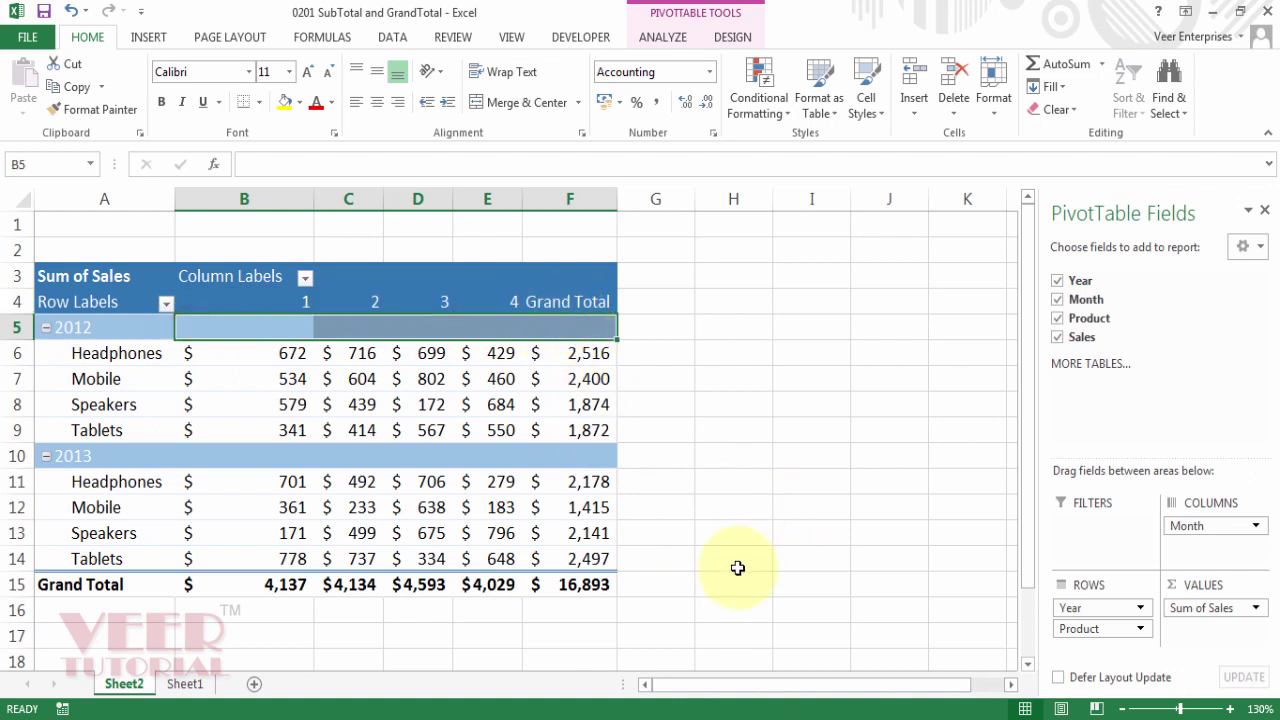
left_click(577, 458)
left_click(565, 325)
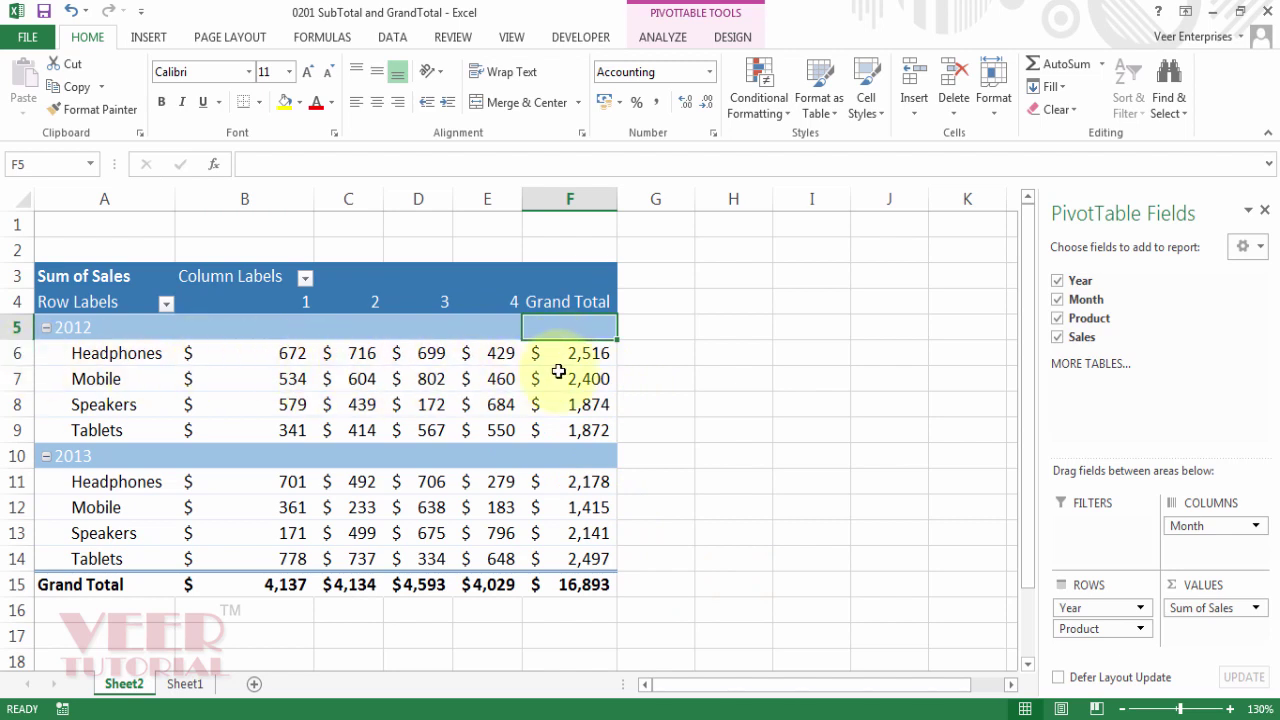
mouse_move(586, 360)
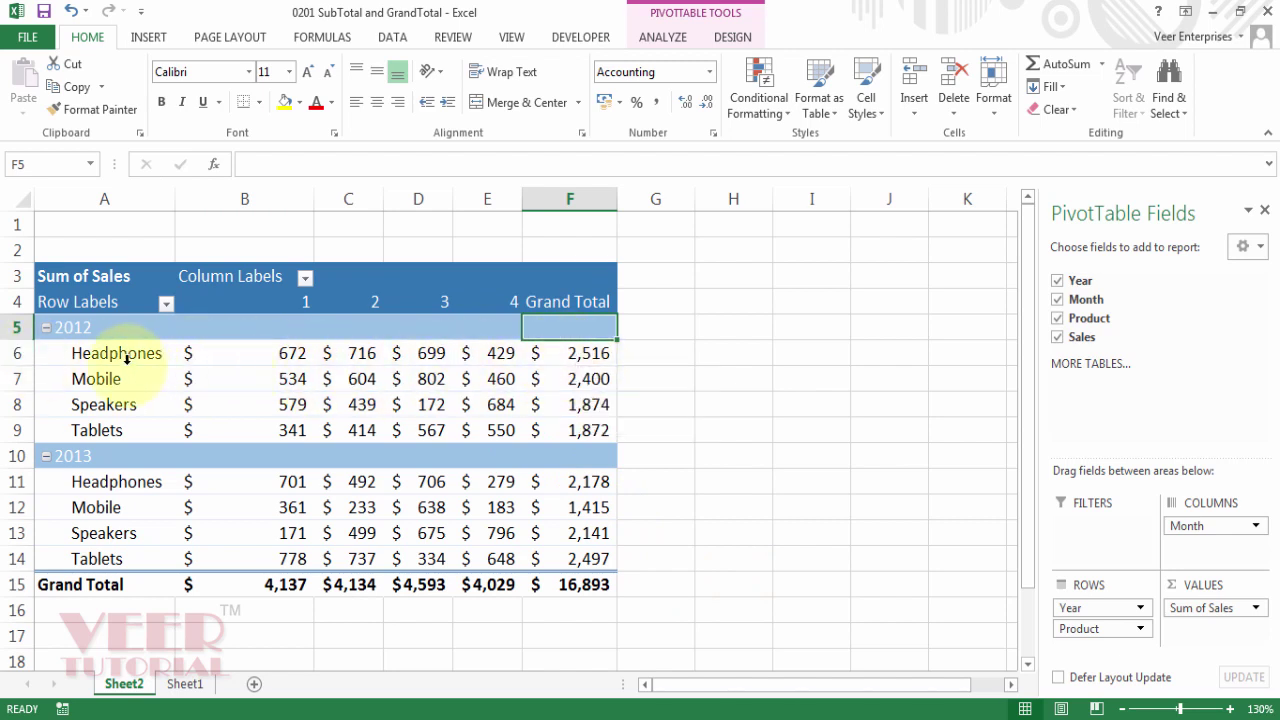
left_click(588, 587)
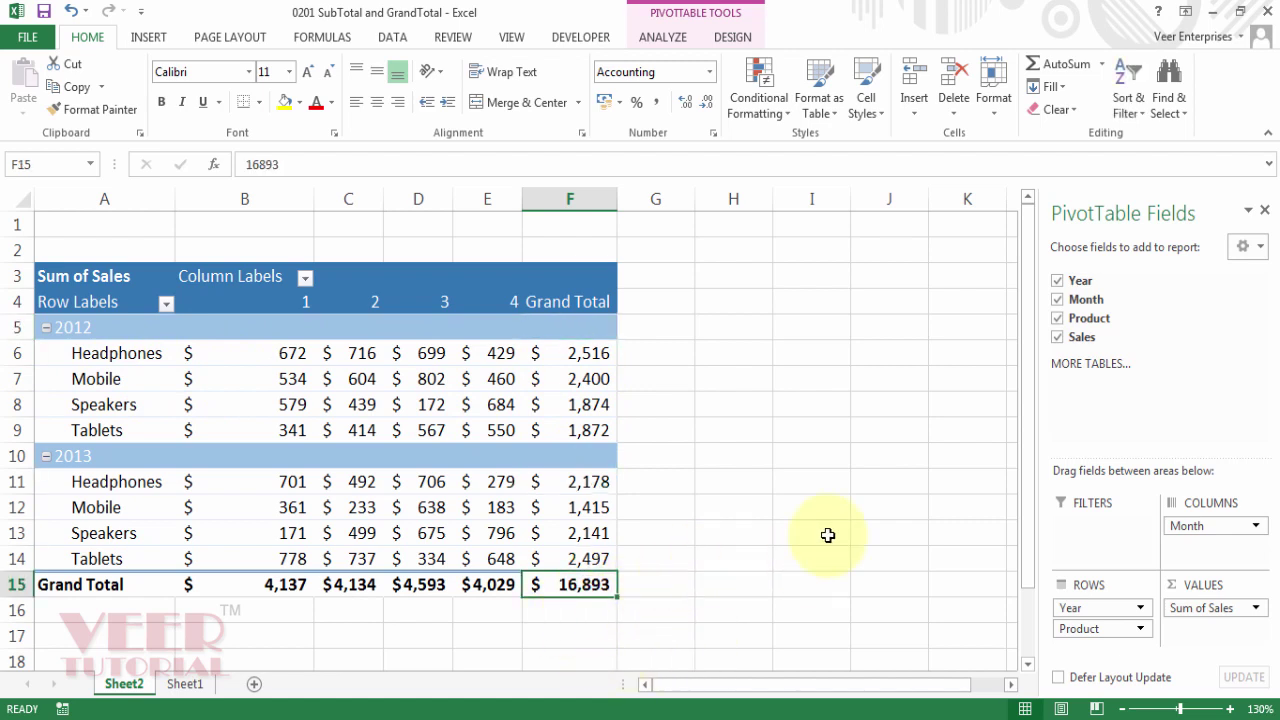
left_click(719, 383)
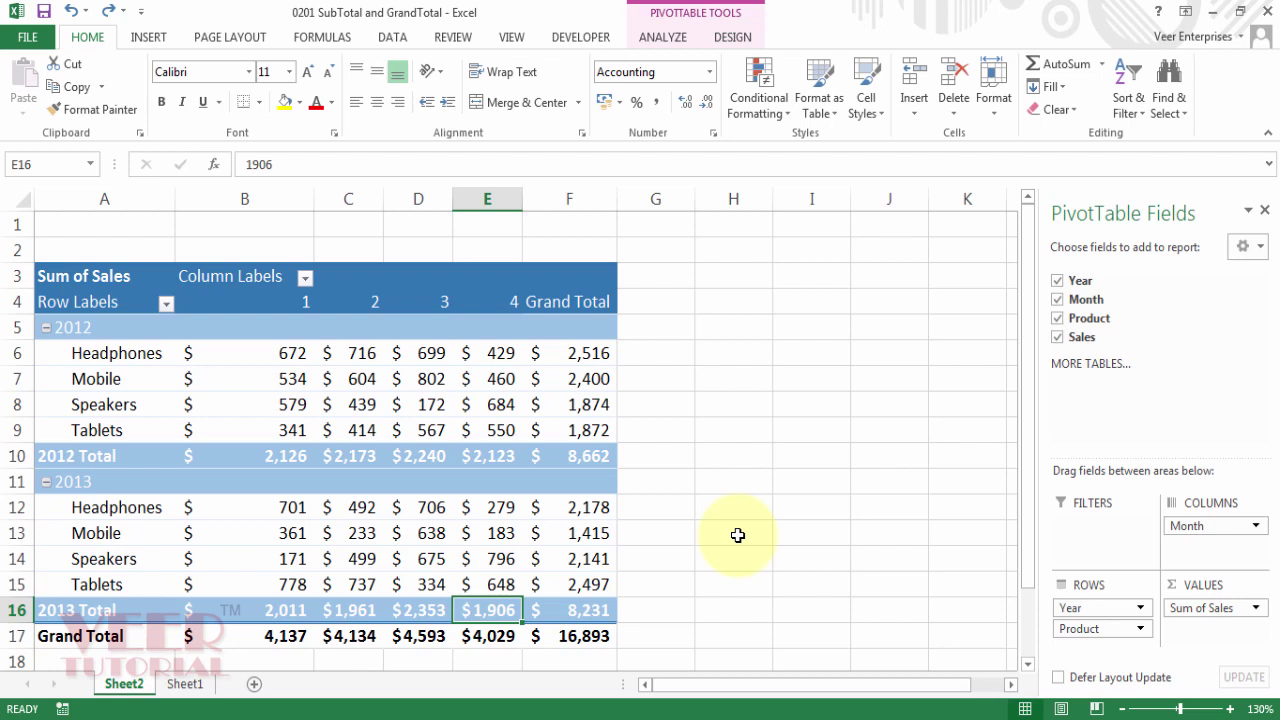
left_click(1095, 608)
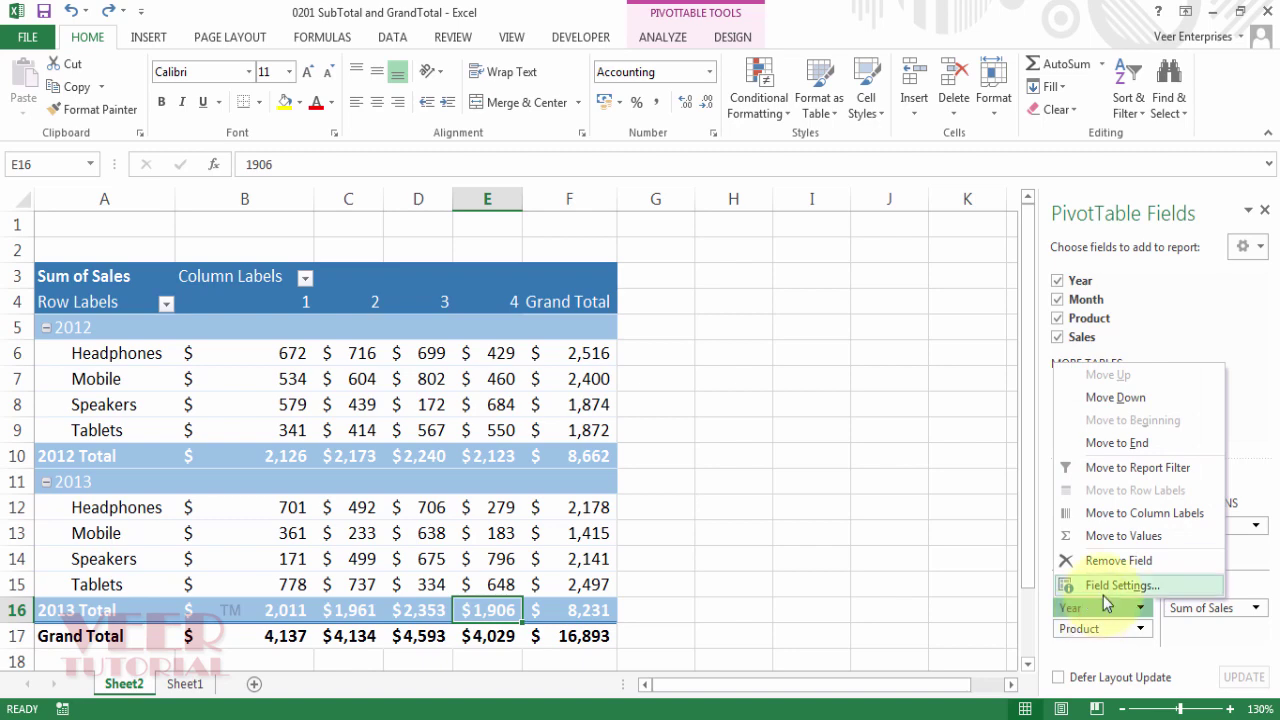
left_click(1112, 586)
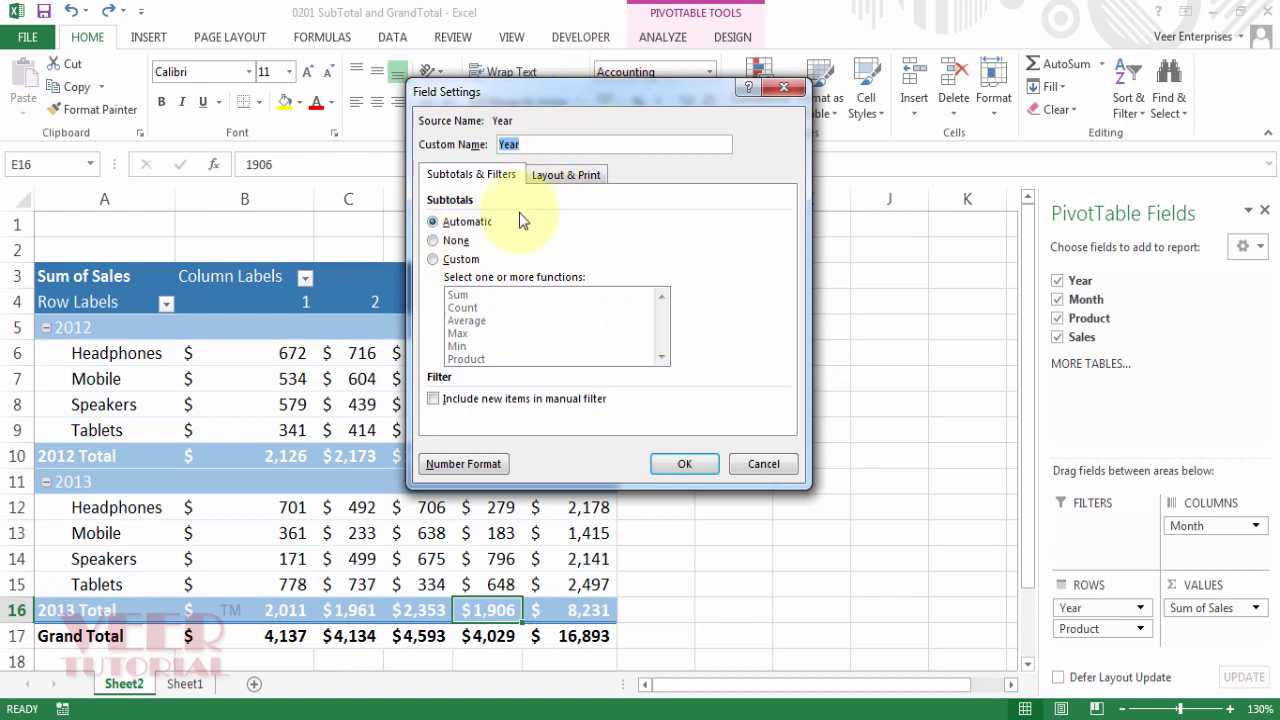
left_click(445, 241)
left_click(681, 468)
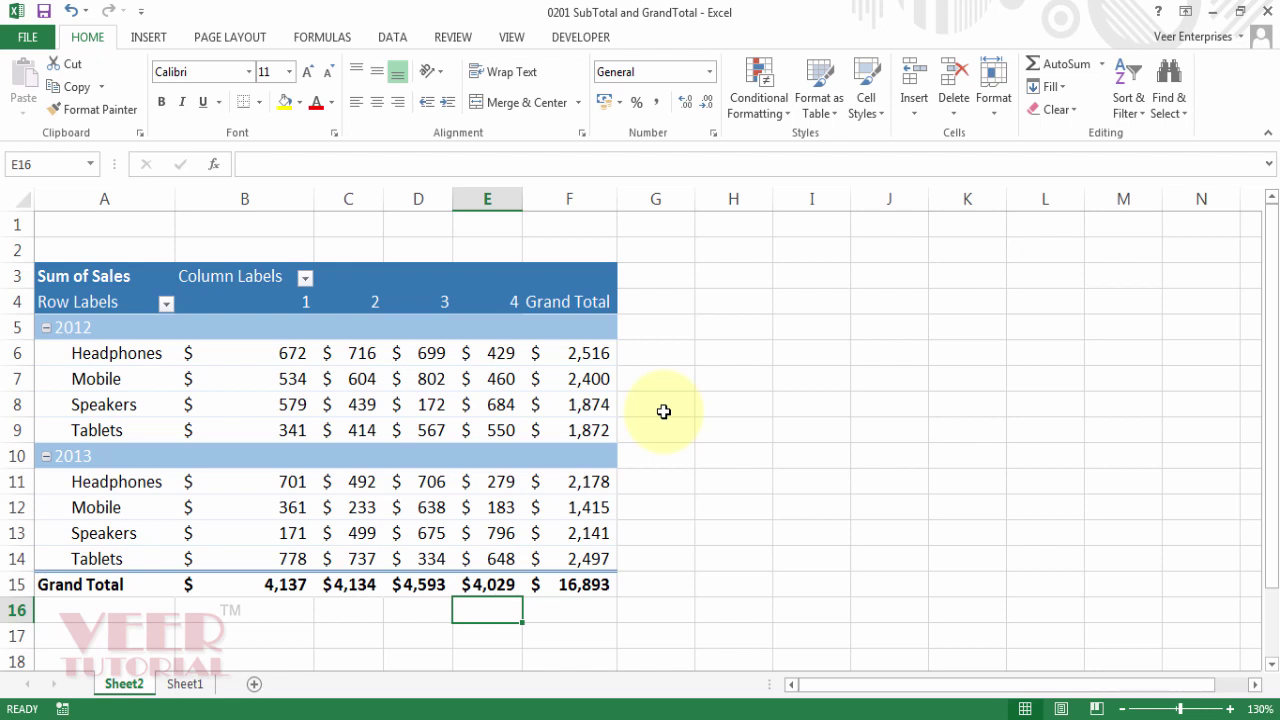
key("ctrl+z")
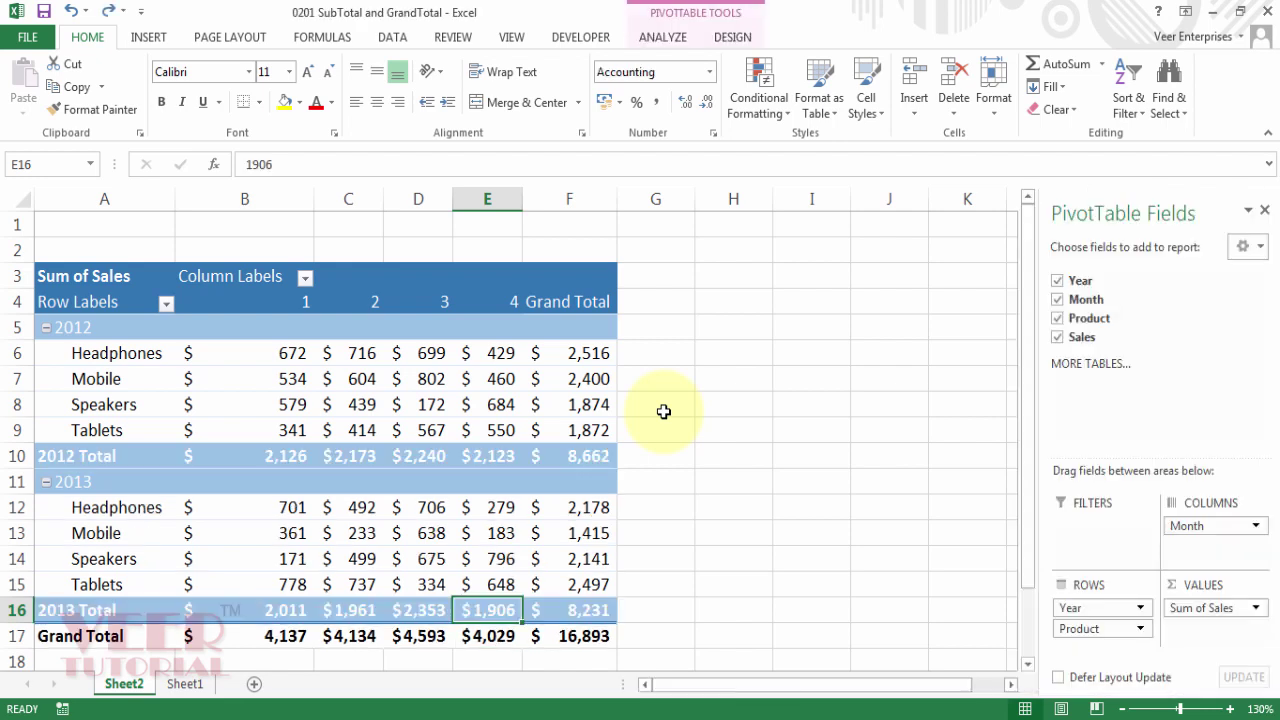
left_click(728, 428)
left_click(237, 378)
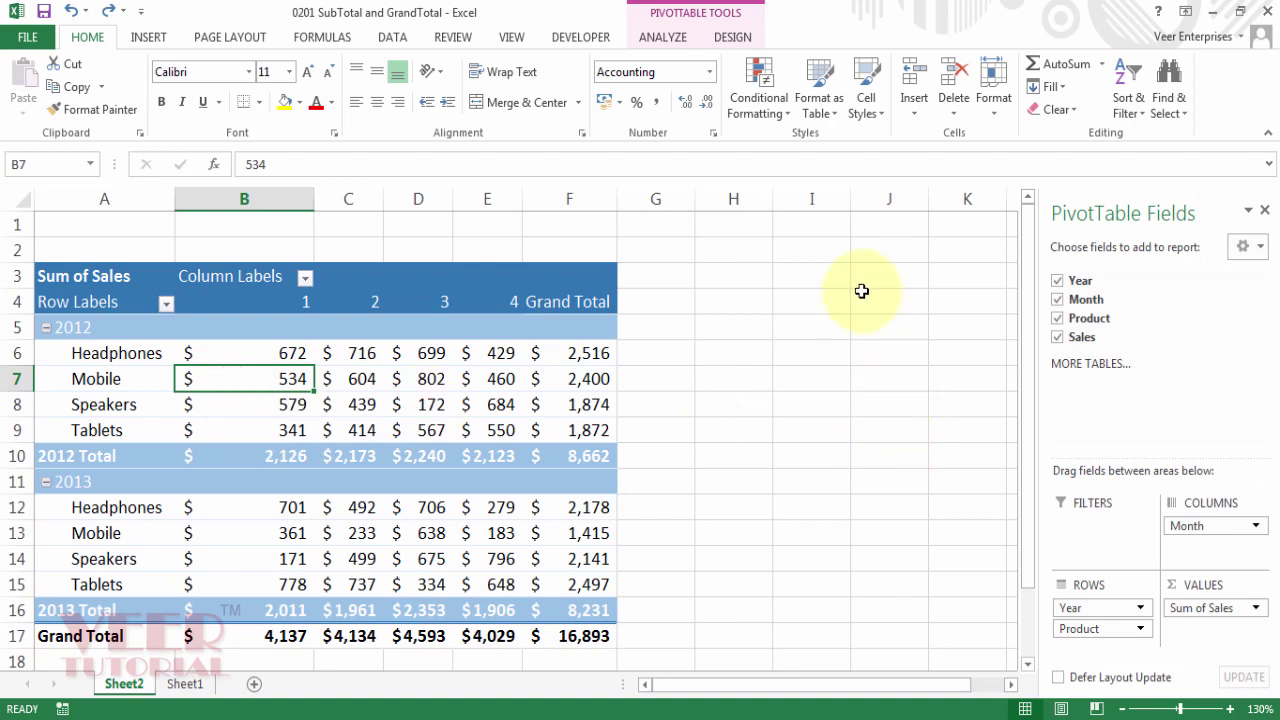
Step: Set the pivot table's Grand Totals to Off for Rows and Columns
left_click(732, 38)
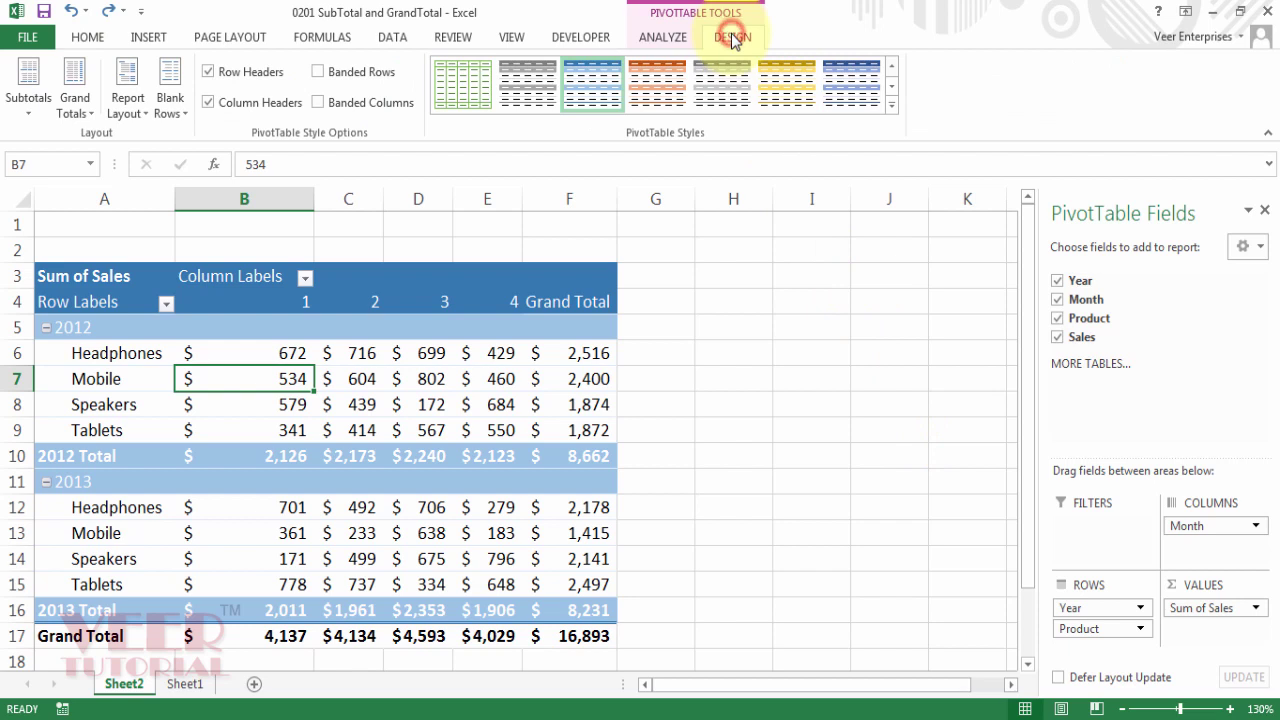
left_click(74, 105)
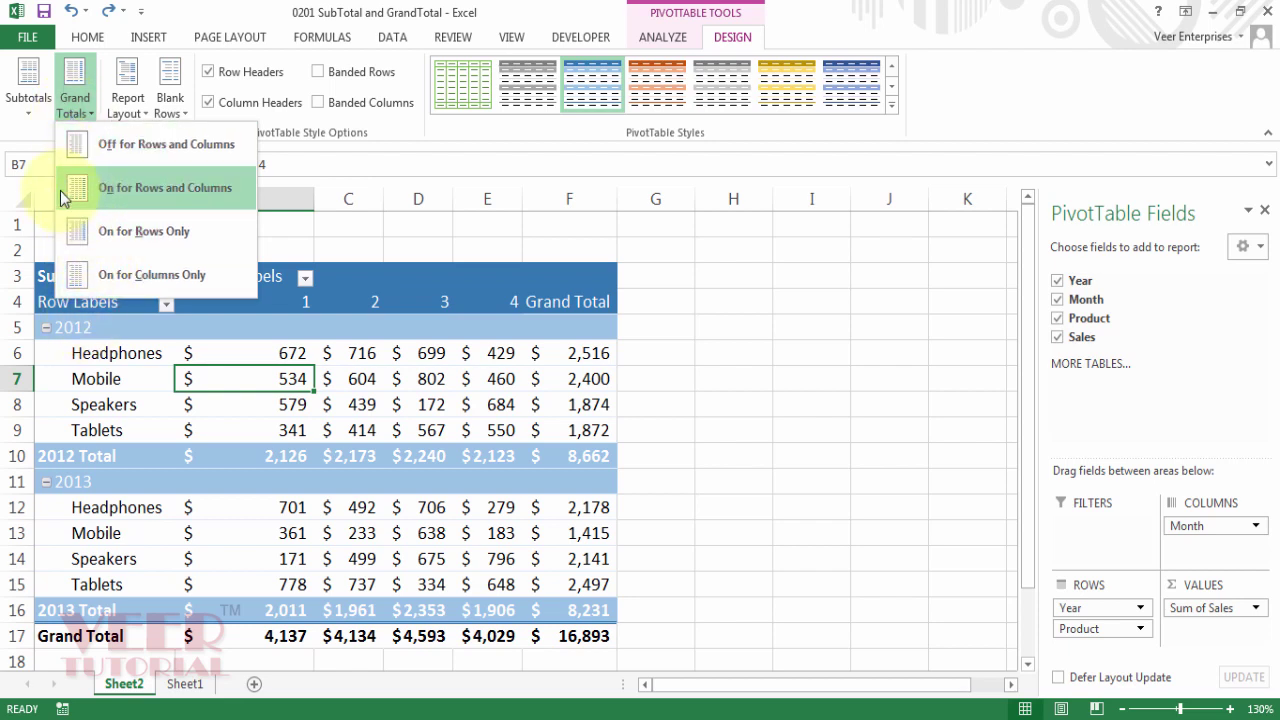
left_click(189, 198)
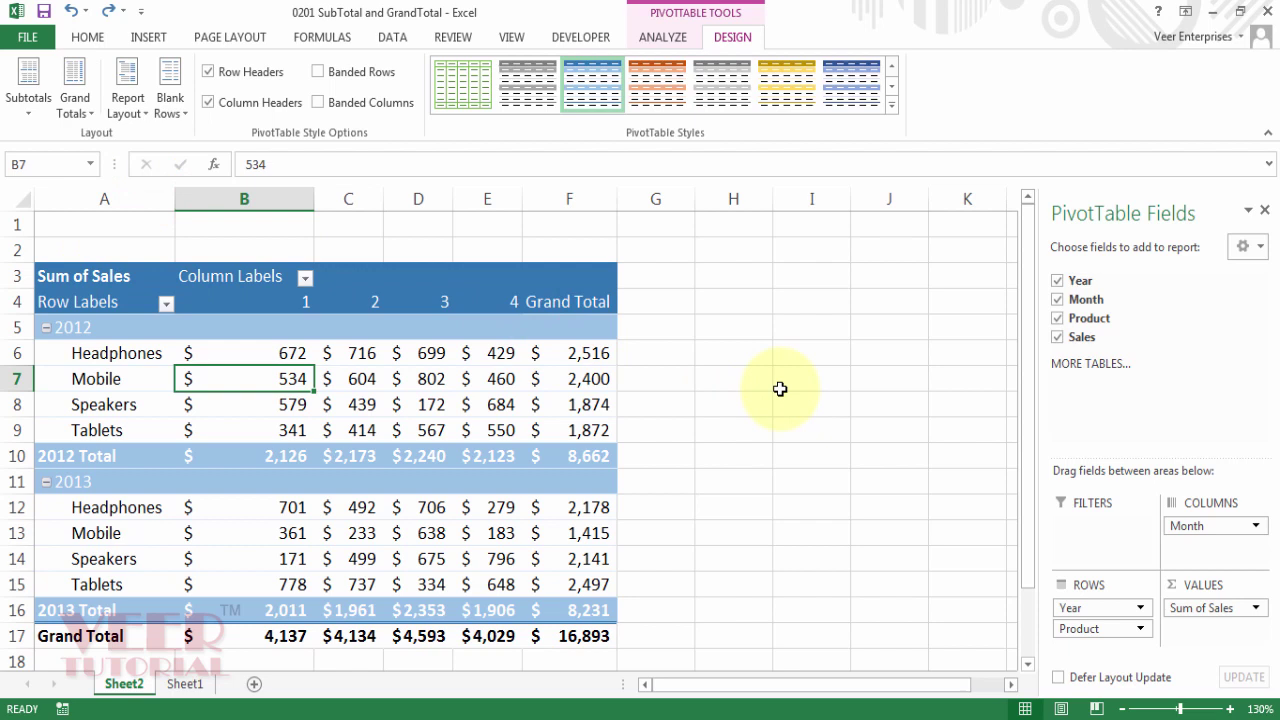
left_click(85, 108)
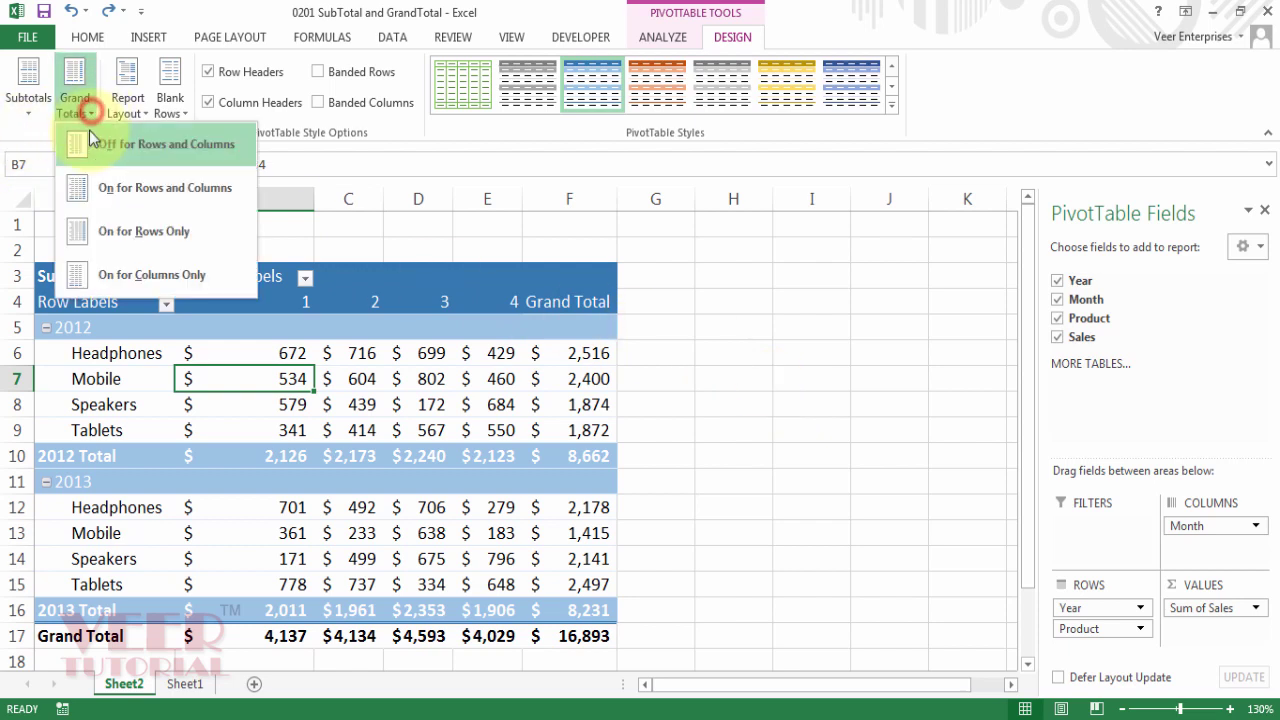
left_click(120, 152)
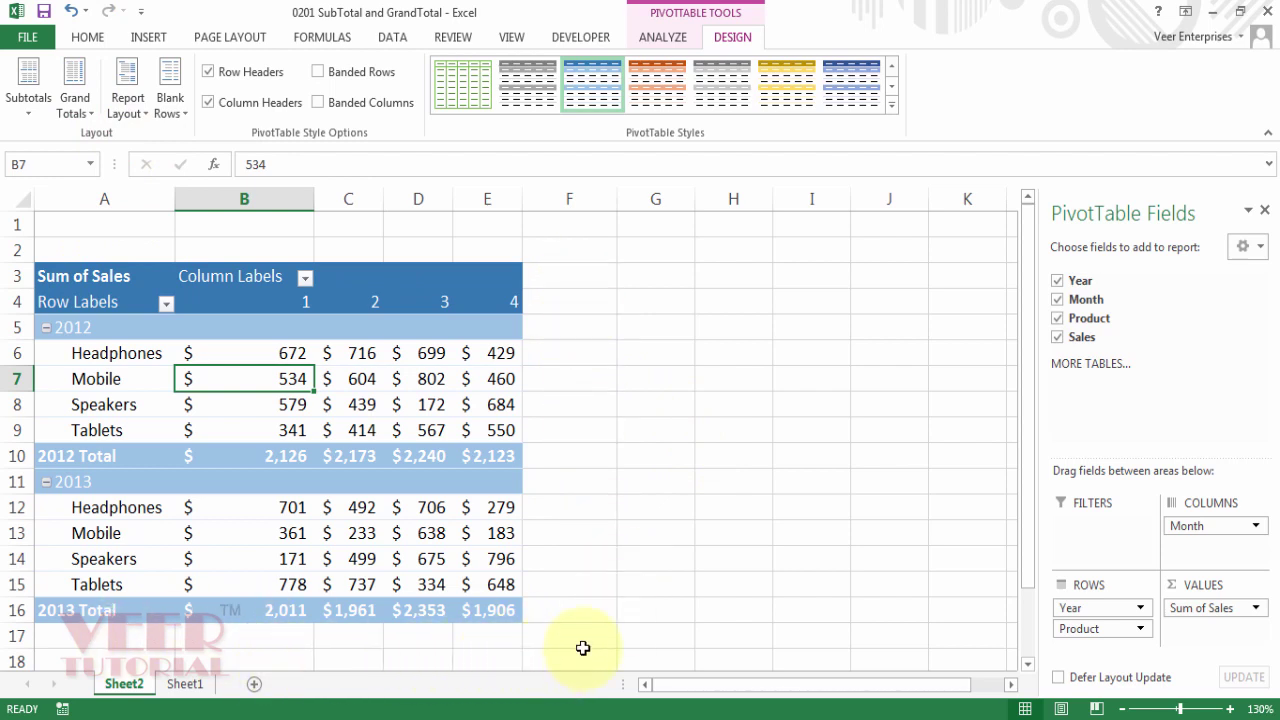
Step: Try Grand Totals On for Rows Only, then settle on On for Columns Only
left_click(86, 122)
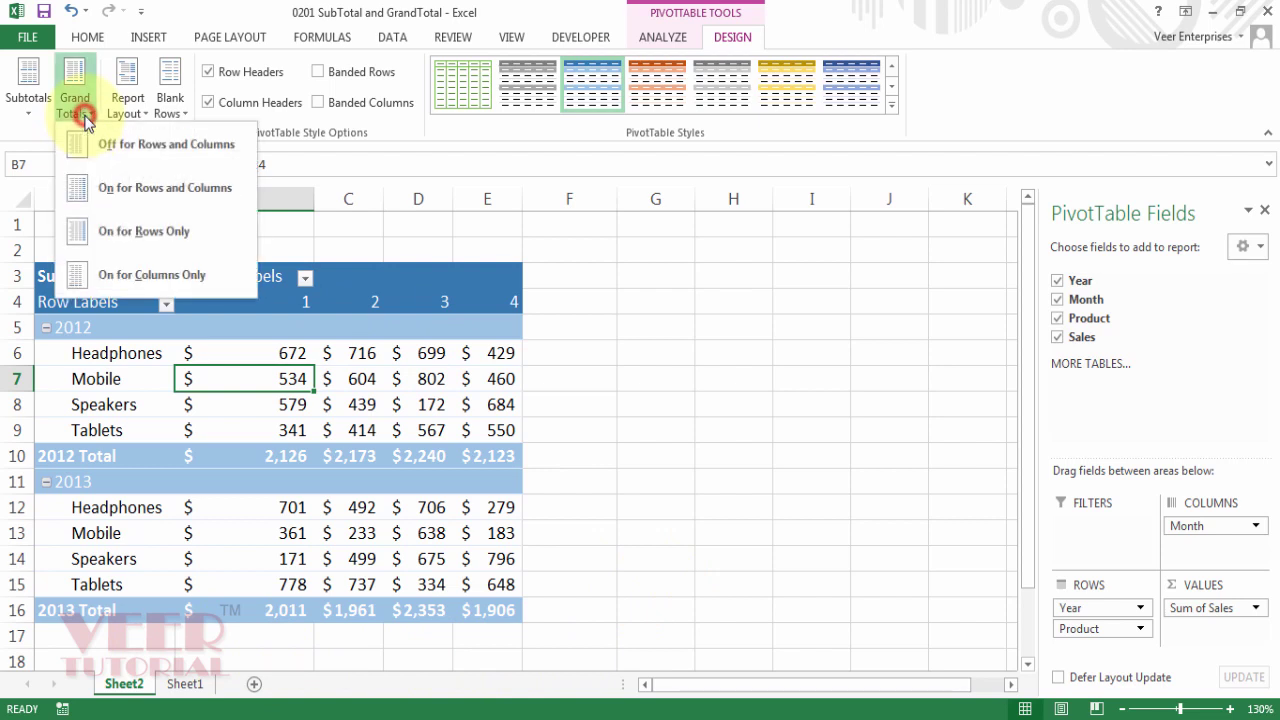
left_click(180, 245)
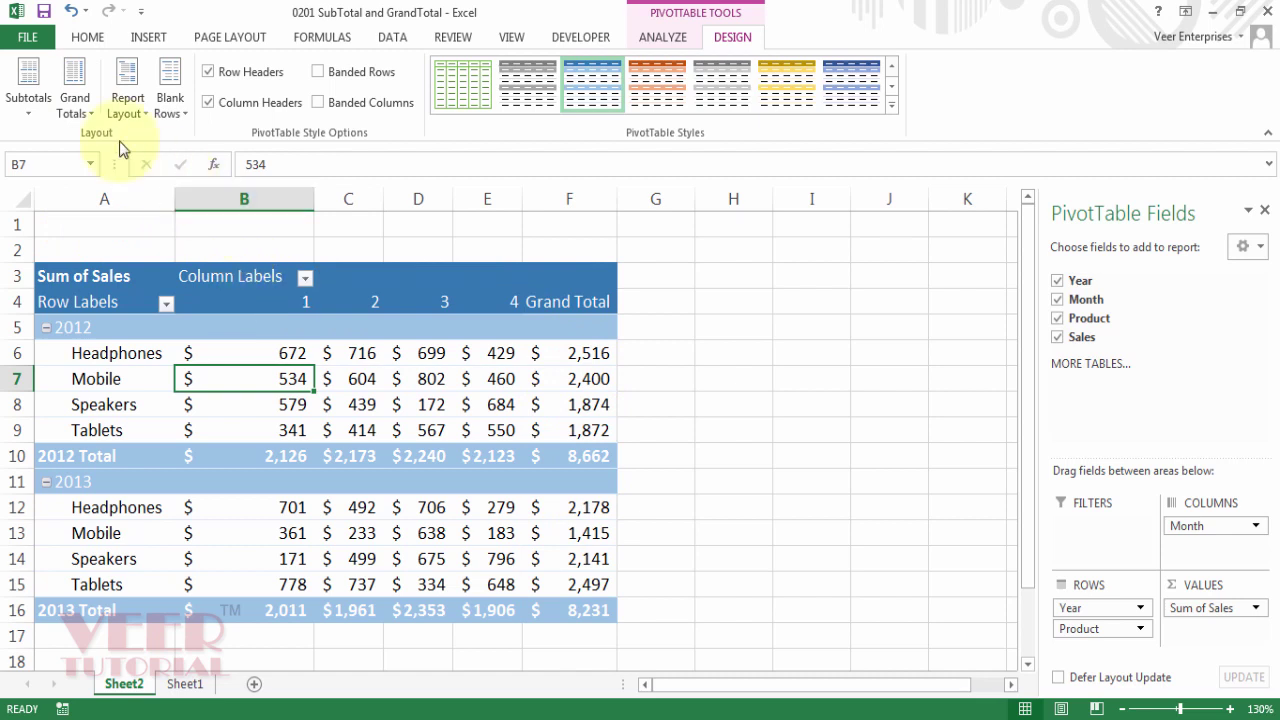
left_click(72, 100)
left_click(149, 281)
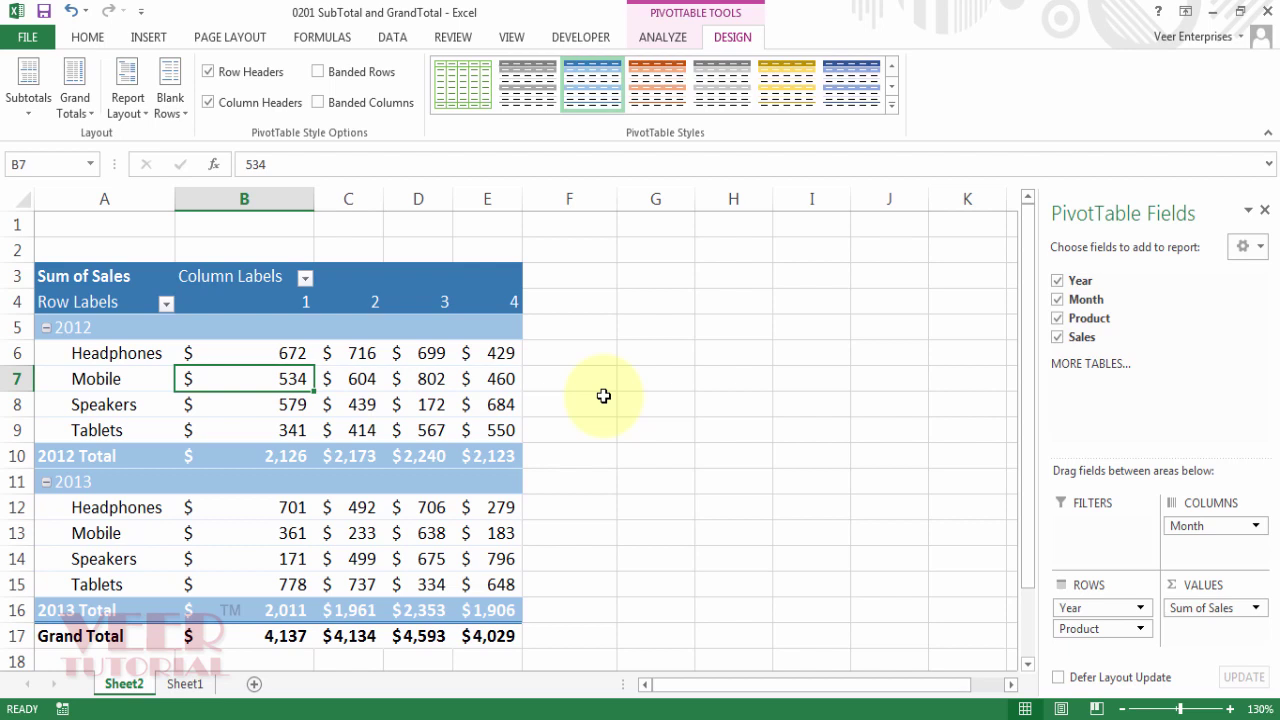
Step: Turn Grand Totals back on for rows and columns, then open the Subtotals choices
left_click(72, 104)
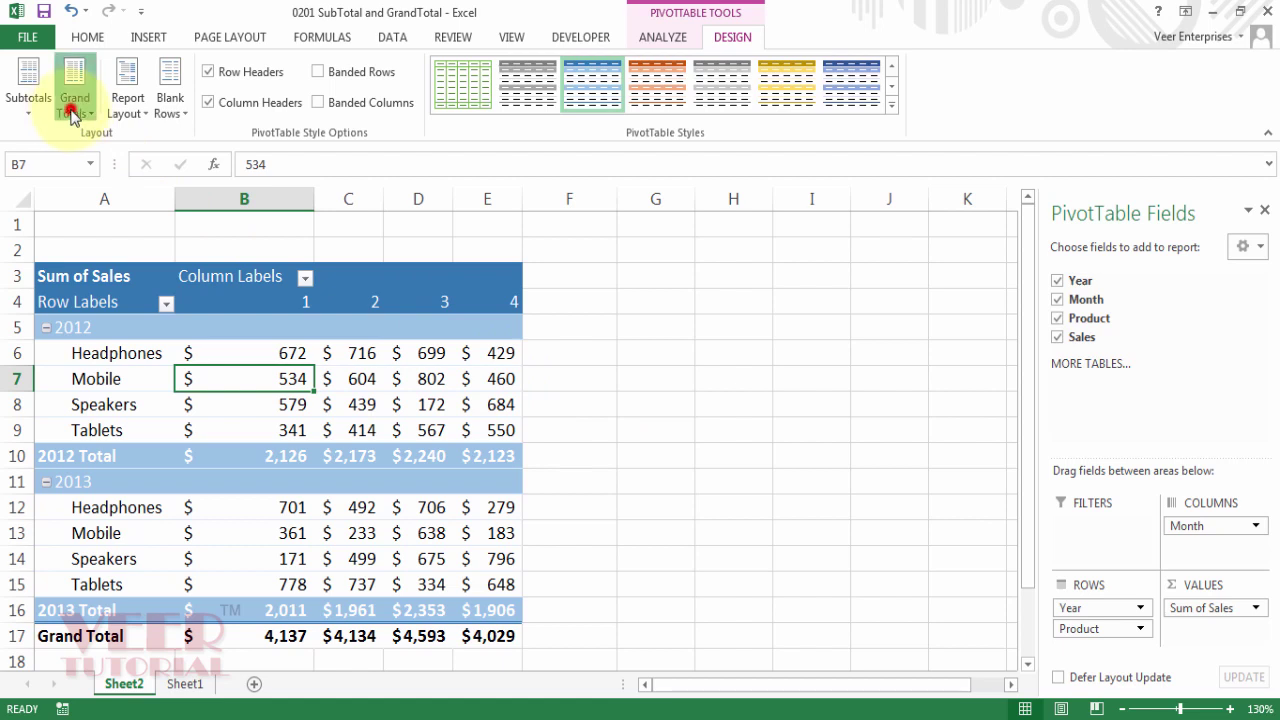
left_click(118, 188)
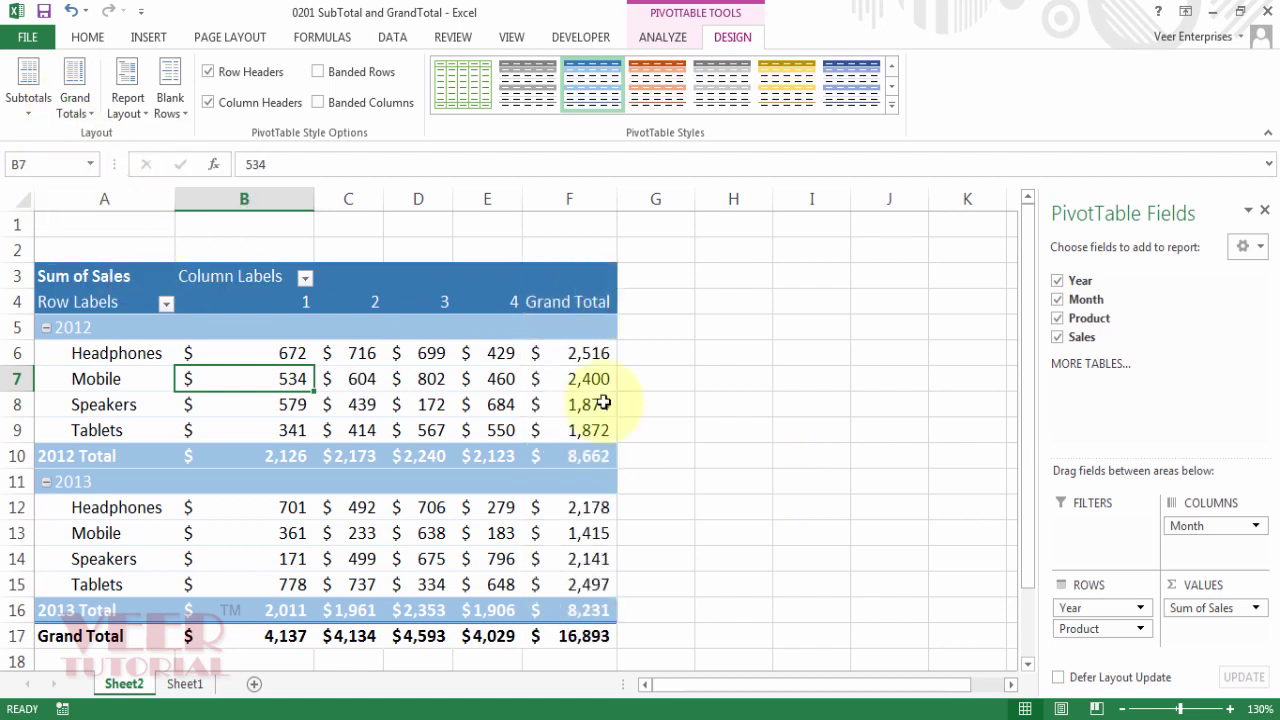
left_click(27, 100)
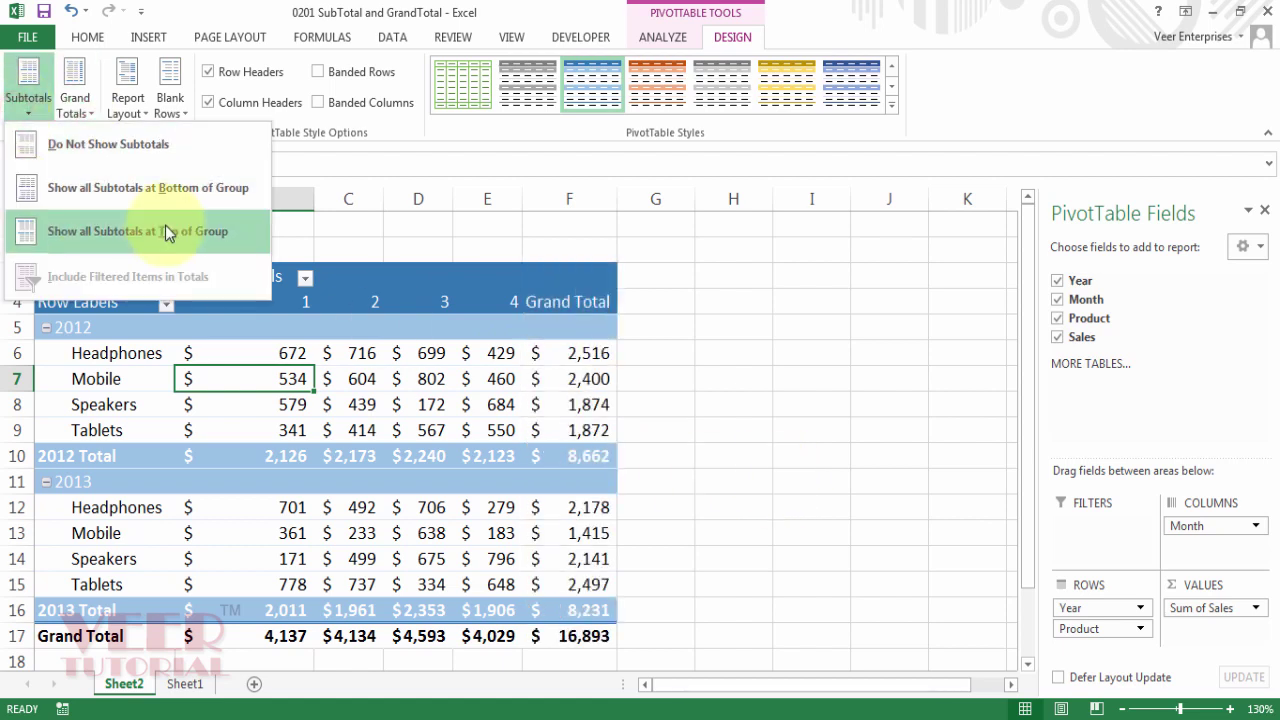